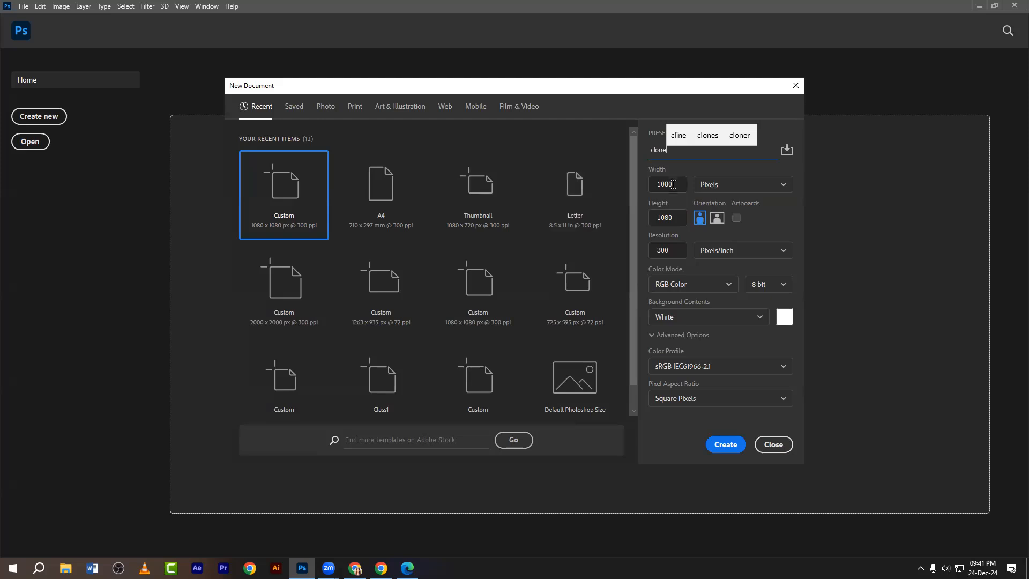
# Create a new document 1200 pixels wide and 1400 pixels high.
pyautogui.click(673, 183)
pyautogui.write('1')
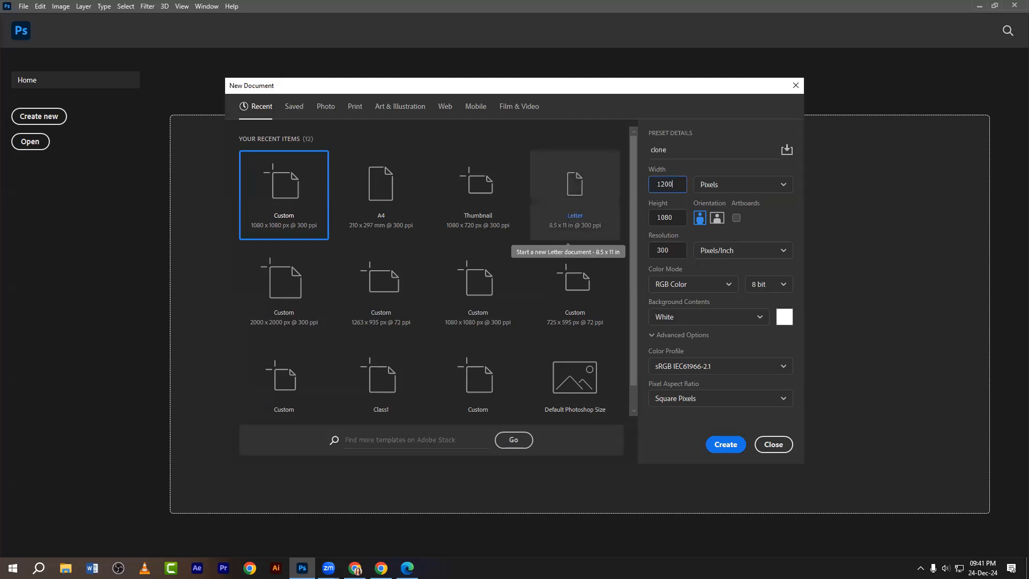
pyautogui.moveTo(677, 251); pyautogui.dragTo(649, 254)
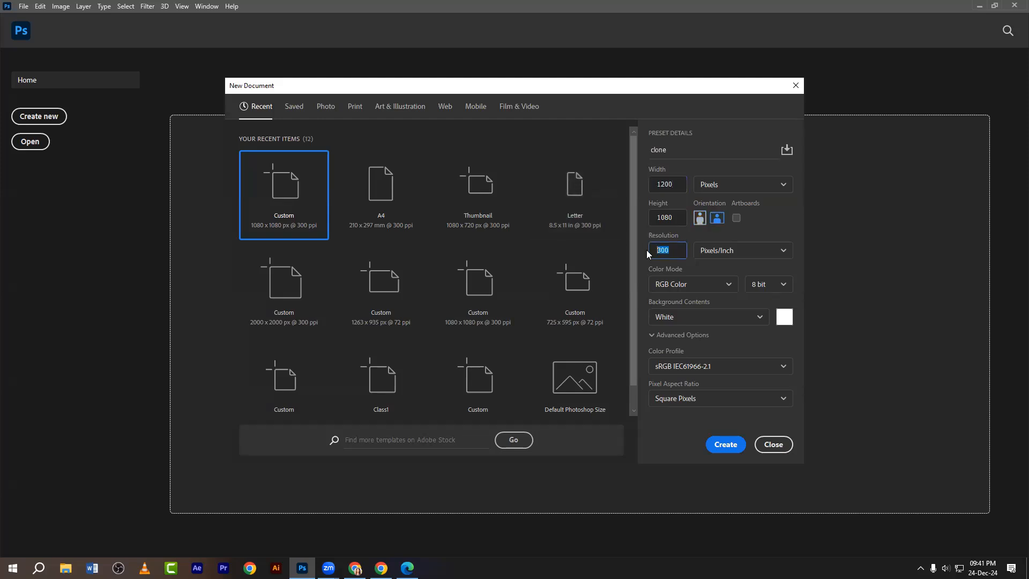
pyautogui.click(676, 214)
pyautogui.write('1400')
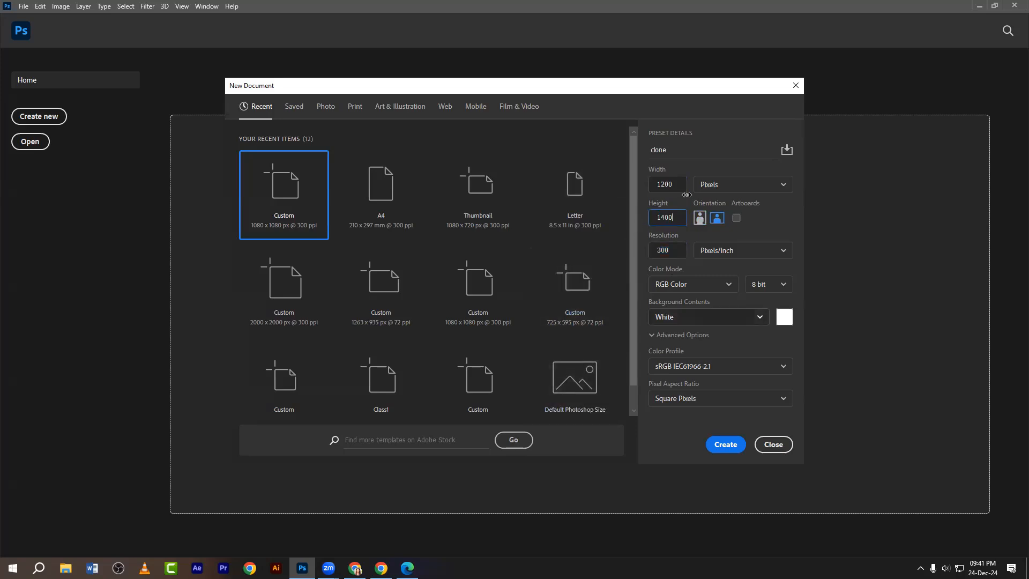
pyautogui.click(711, 443)
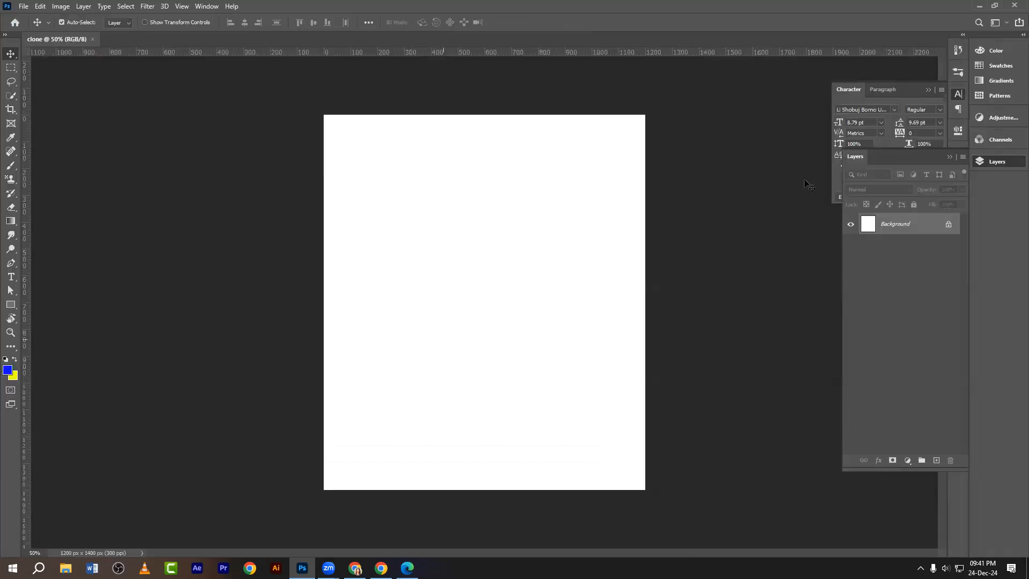
# Collapse the expanded Character and Layers panels and rearrange the toolbar into two columns.
pyautogui.click(930, 89)
pyautogui.click(949, 156)
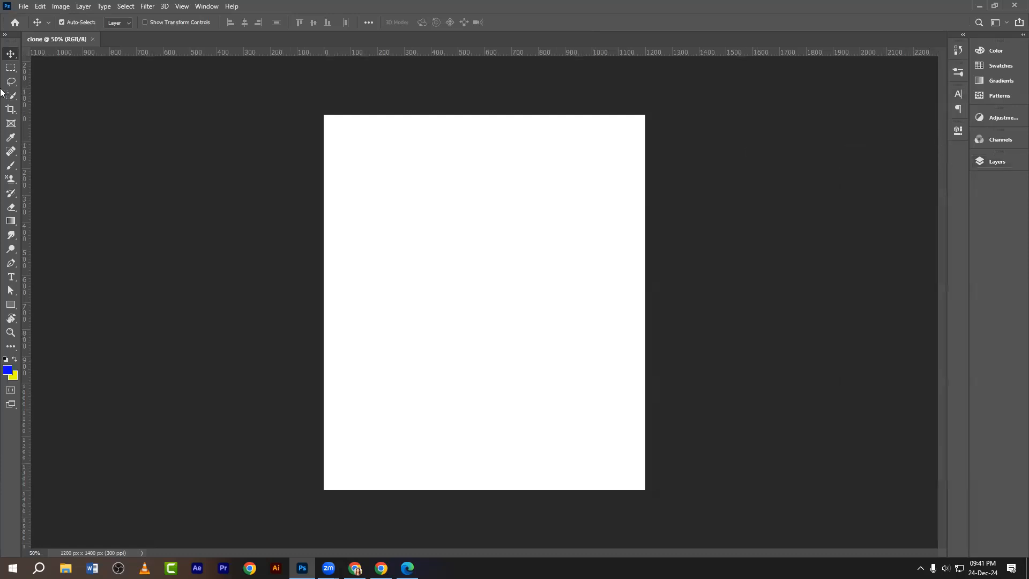
pyautogui.click(5, 36)
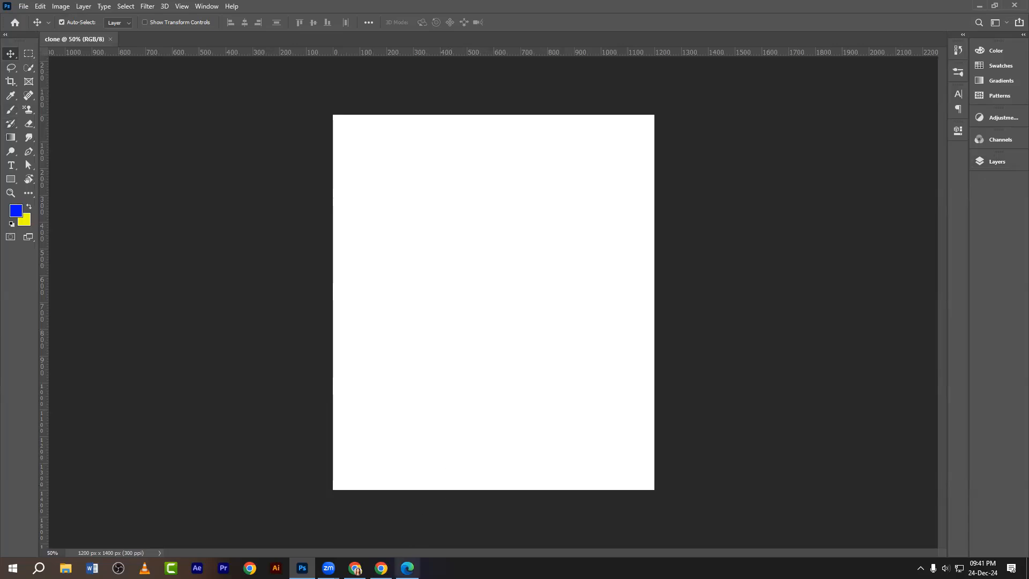
# Open the desktop's pexels portrait of the curly-haired child in Photoshop as a separate document.
pyautogui.click(408, 569)
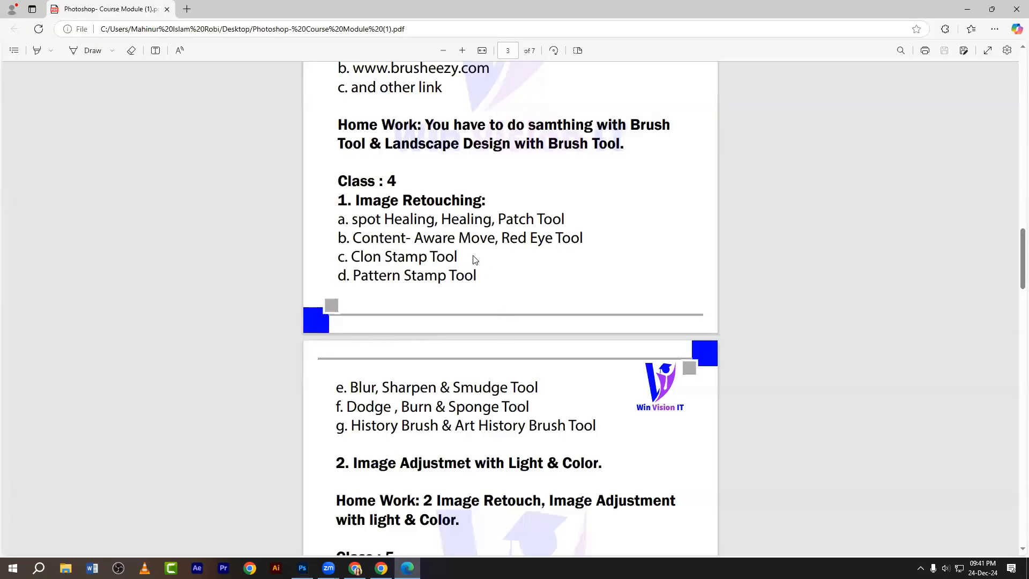
pyautogui.click(968, 9)
pyautogui.click(968, 7)
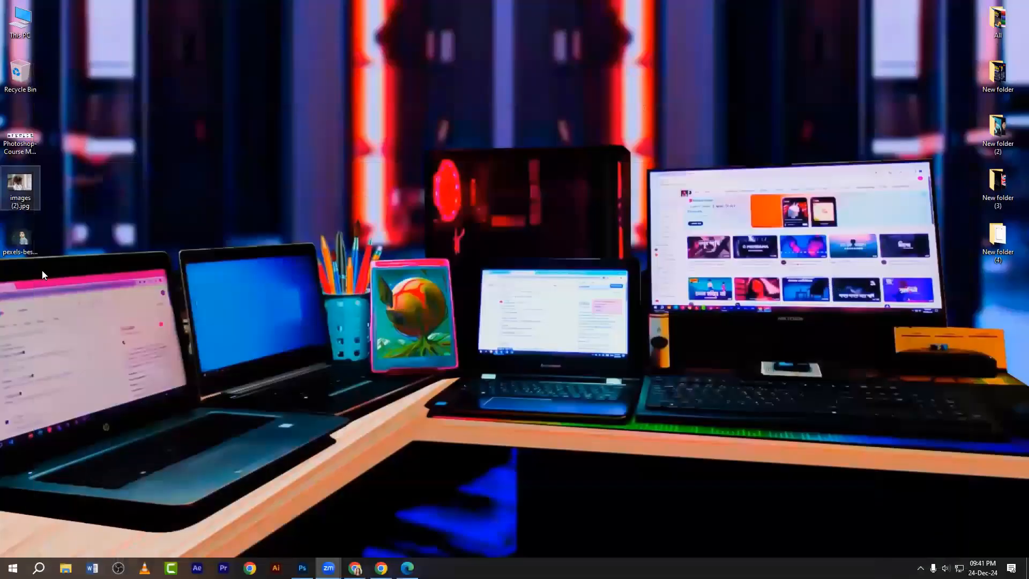
pyautogui.click(303, 568)
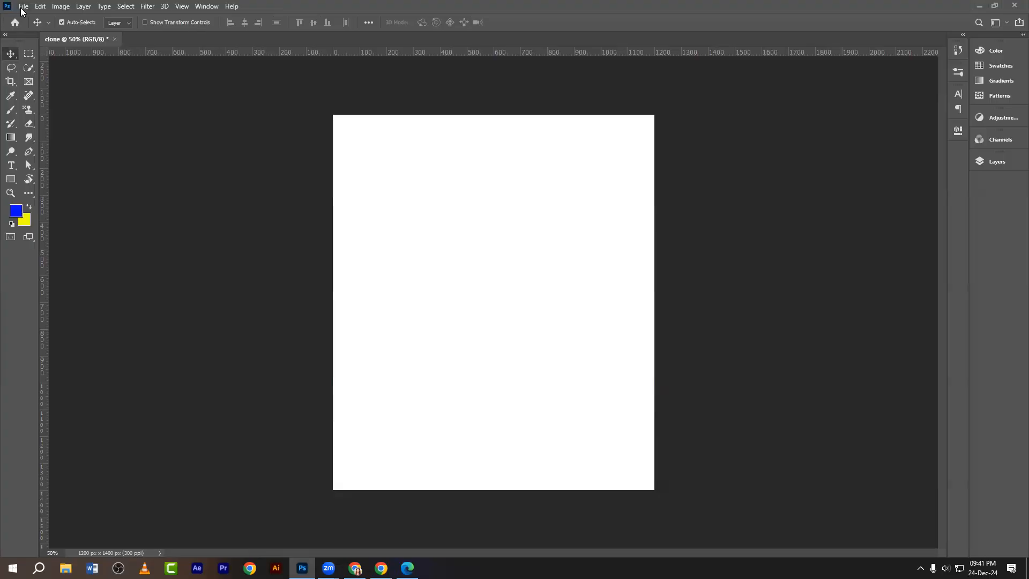
pyautogui.click(302, 568)
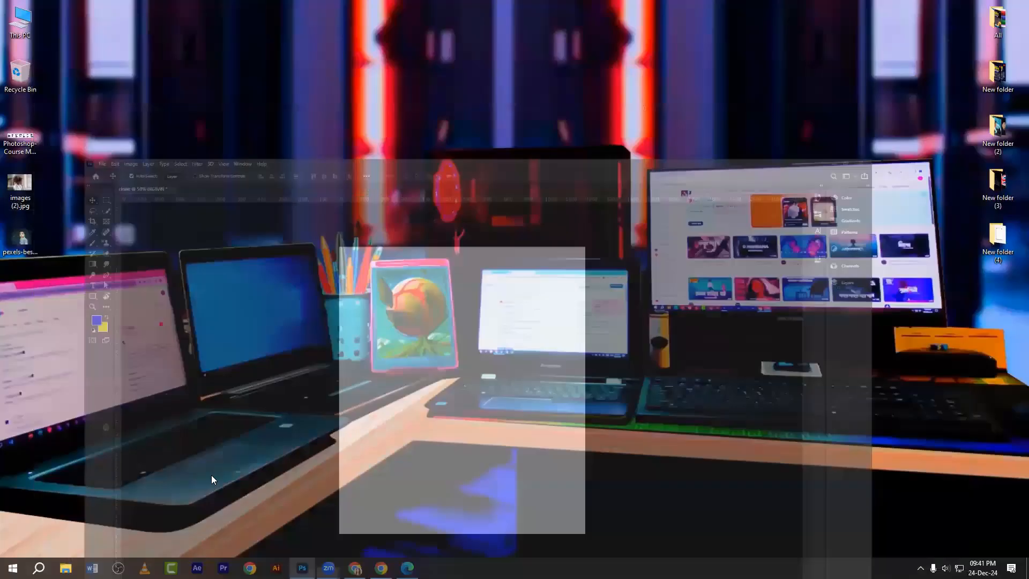
pyautogui.moveTo(27, 245); pyautogui.dragTo(226, 344)
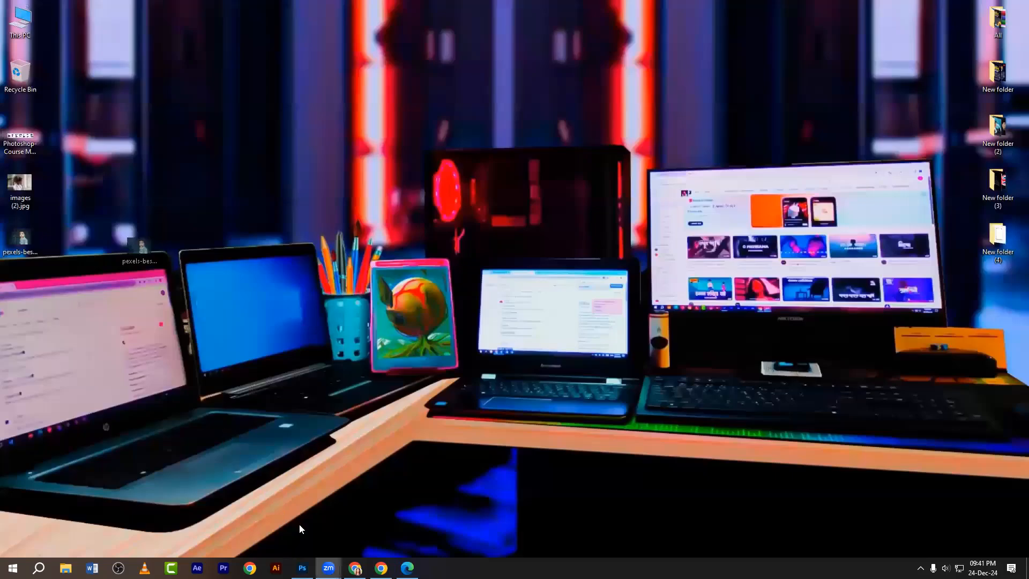
pyautogui.moveTo(299, 525); pyautogui.dragTo(252, 36)
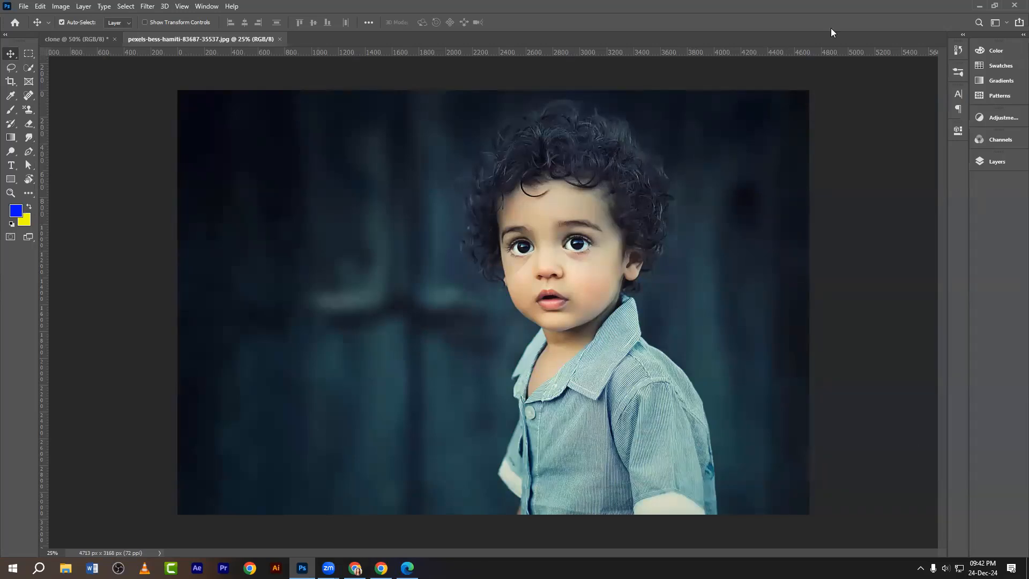
# Duplicate the portrait's Background layer and activate the Clone Stamp Tool.
pyautogui.click(998, 161)
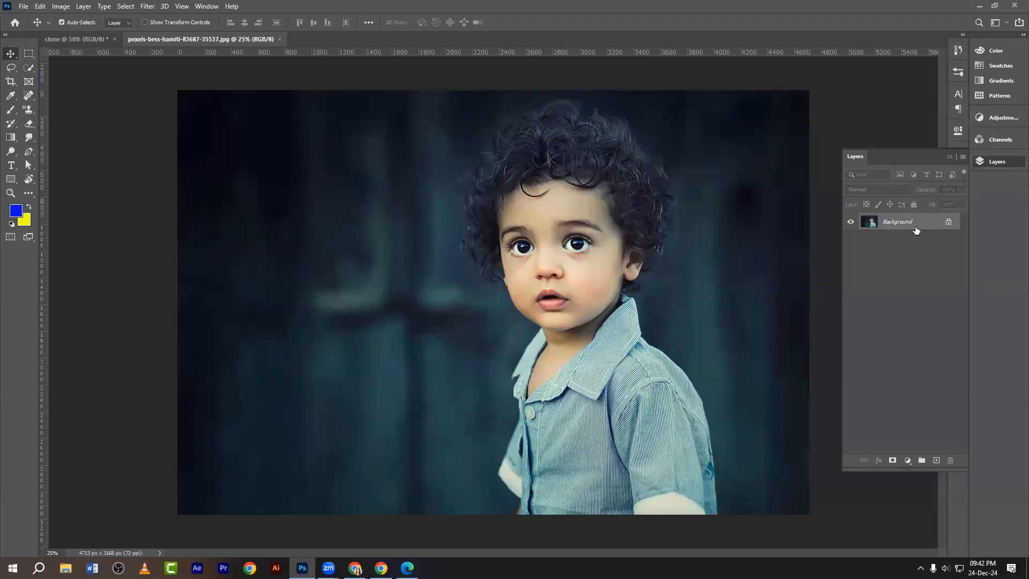
pyautogui.hotkey('ctrl', 'j')
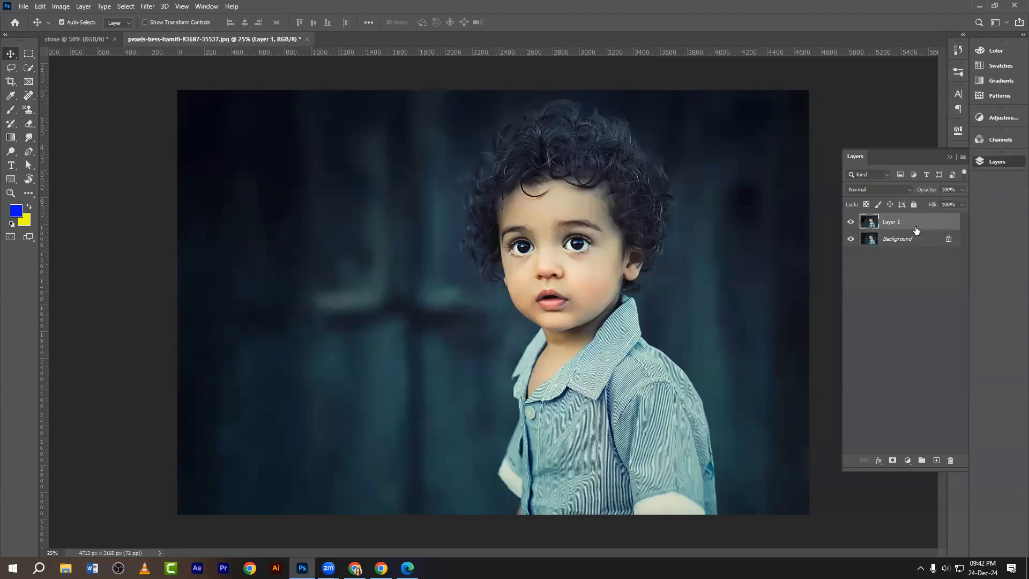
pyautogui.click(24, 110)
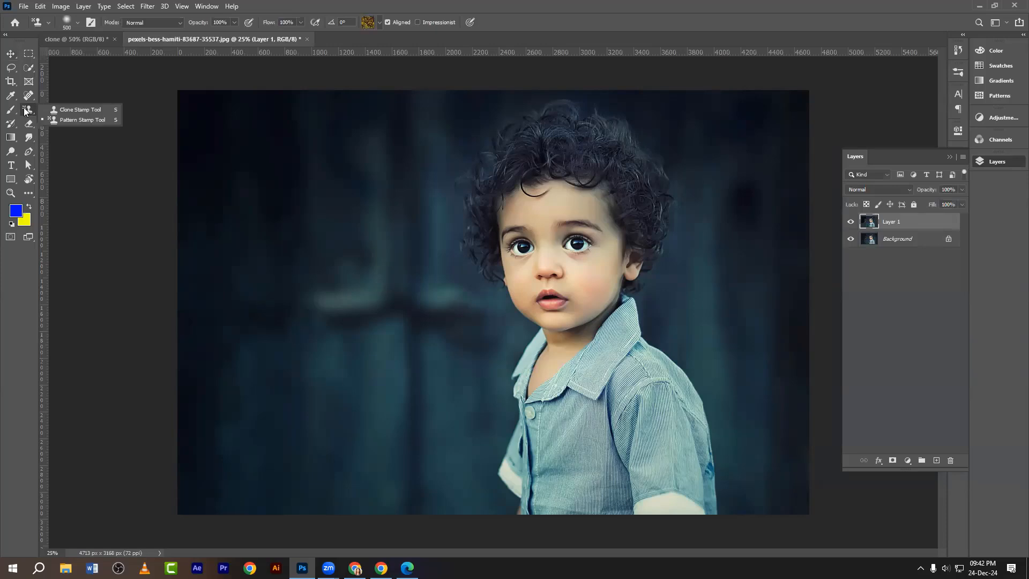
pyautogui.click(63, 110)
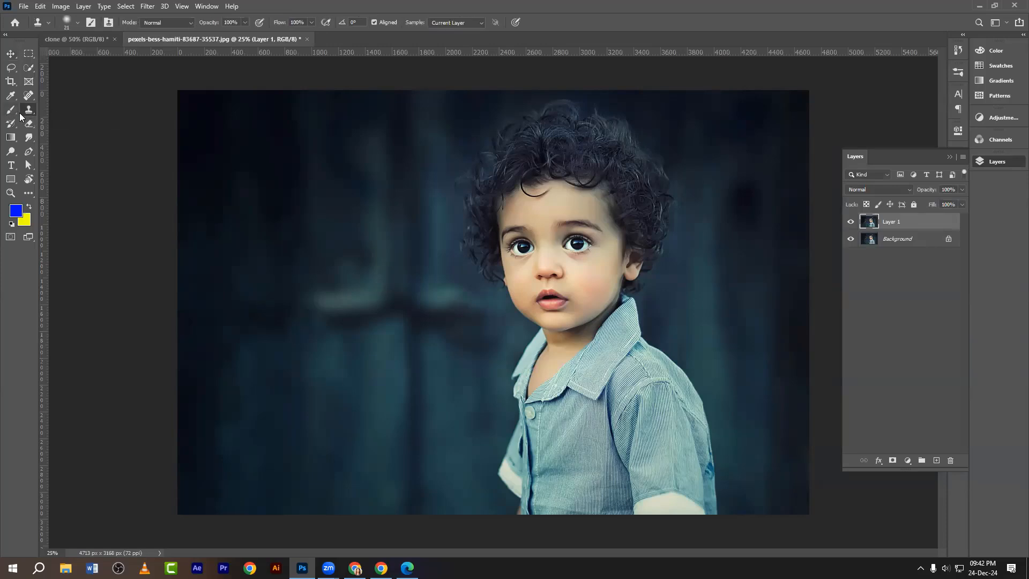
pyautogui.press('Print')
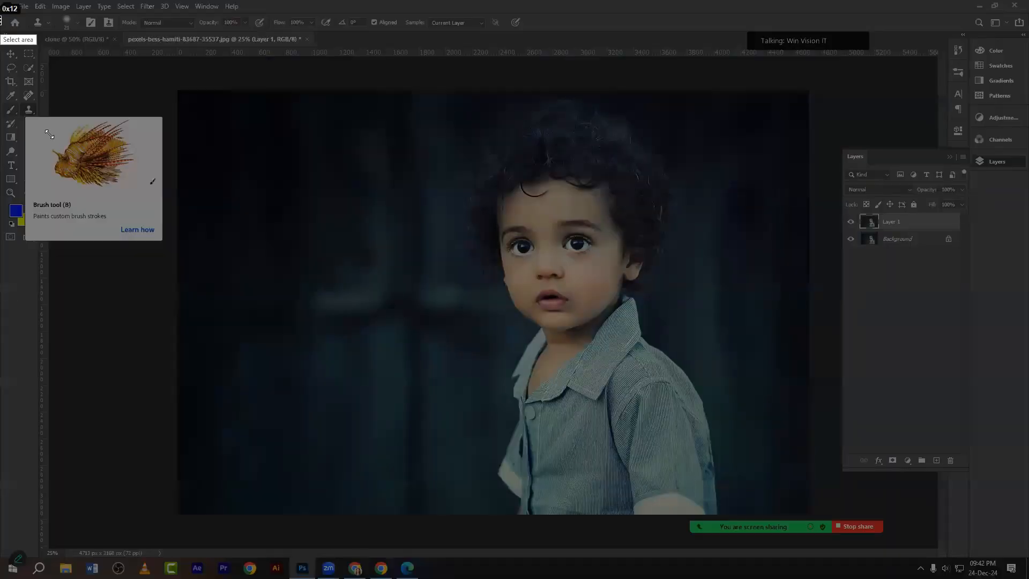
pyautogui.moveTo(1, 17); pyautogui.dragTo(53, 141)
pyautogui.click(63, 81)
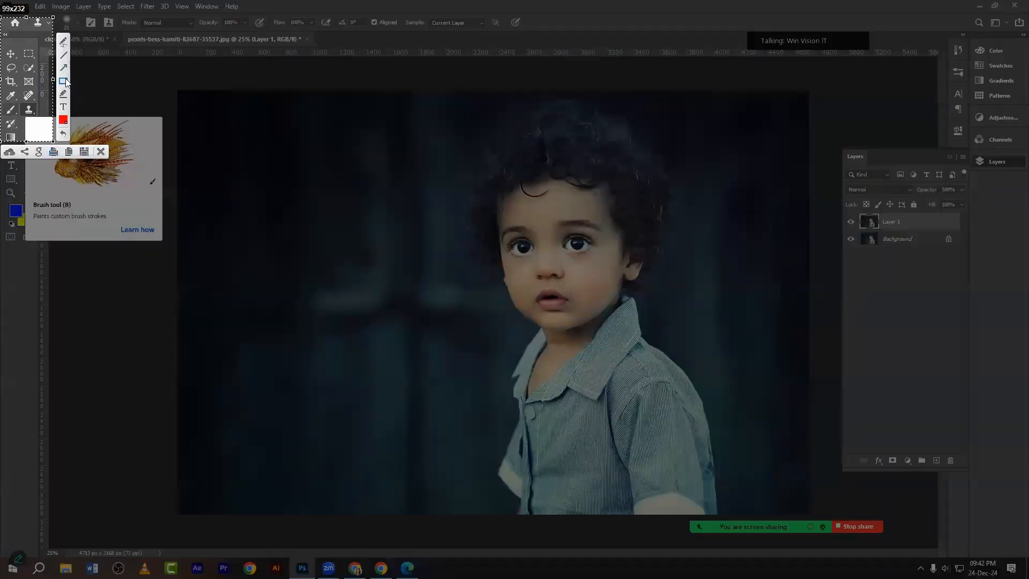
pyautogui.moveTo(19, 100); pyautogui.dragTo(36, 120)
pyautogui.click(100, 152)
# Switch to the Move tool and return to the Clone Stamp Tool.
pyautogui.rightClick(29, 109)
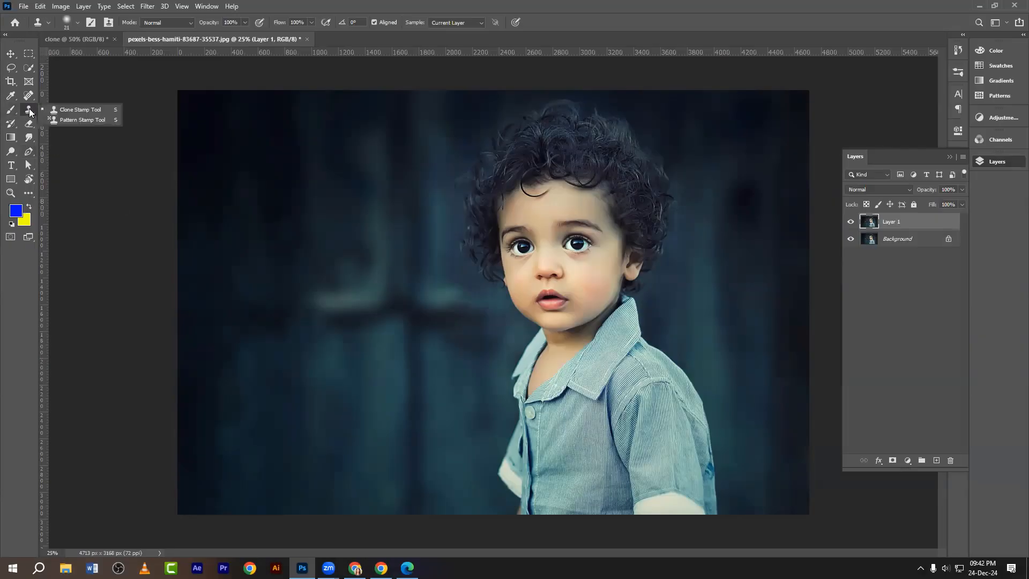
pyautogui.click(63, 110)
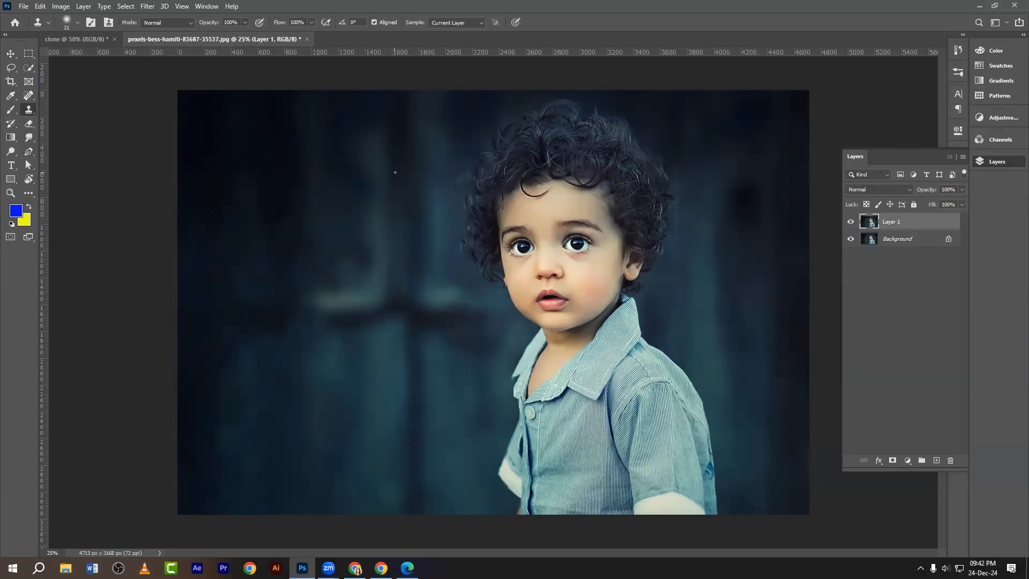
pyautogui.click(11, 53)
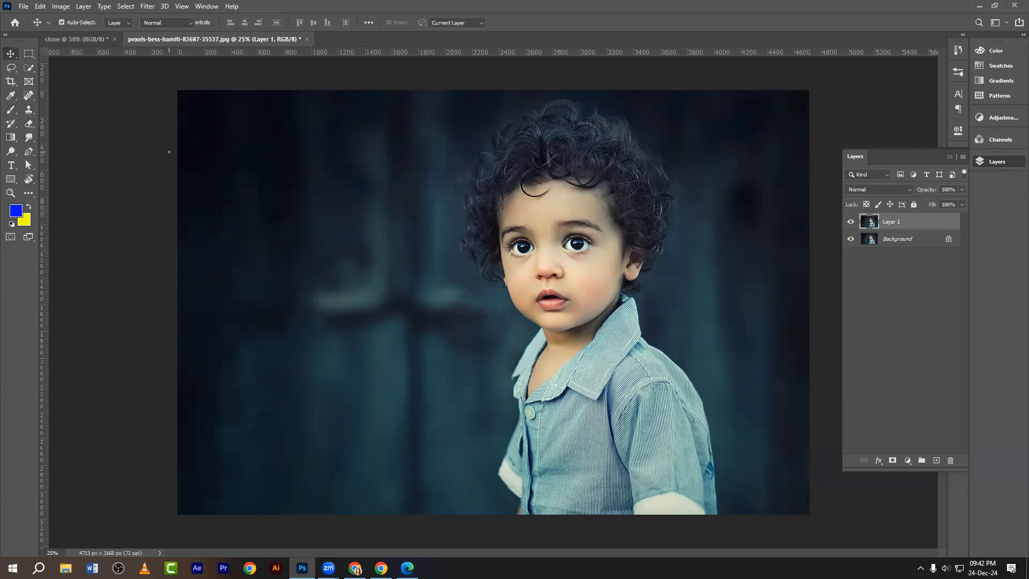
pyautogui.press('s')
pyautogui.rightClick(28, 110)
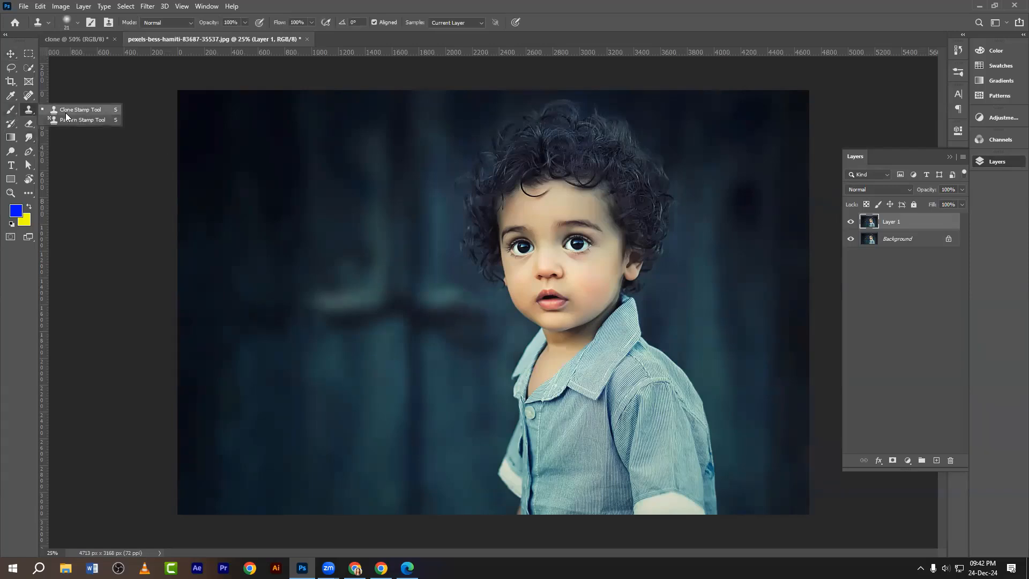
pyautogui.click(66, 110)
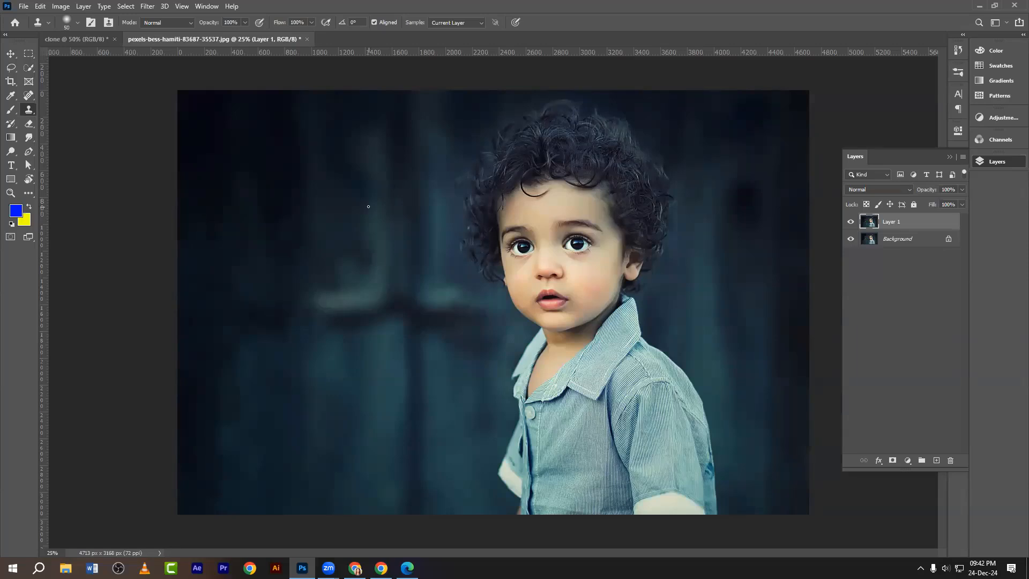
# Enlarge the Clone Stamp brush to 1000 pixels.
pyautogui.press(']')
pyautogui.press(']')
pyautogui.press(']')
pyautogui.press(']')
pyautogui.press(']')
pyautogui.press(']')
pyautogui.press(']')
pyautogui.press(']')
pyautogui.press(']')
pyautogui.press(']')
pyautogui.press(']')
pyautogui.press(']')
pyautogui.press(']')
pyautogui.press(']')
pyautogui.press(']')
pyautogui.press(']')
pyautogui.press(']')
pyautogui.press(']')
pyautogui.press('[')
pyautogui.press('[')
pyautogui.press('[')
pyautogui.press(']')
pyautogui.press(']')
pyautogui.press(']')
pyautogui.click(11, 54)
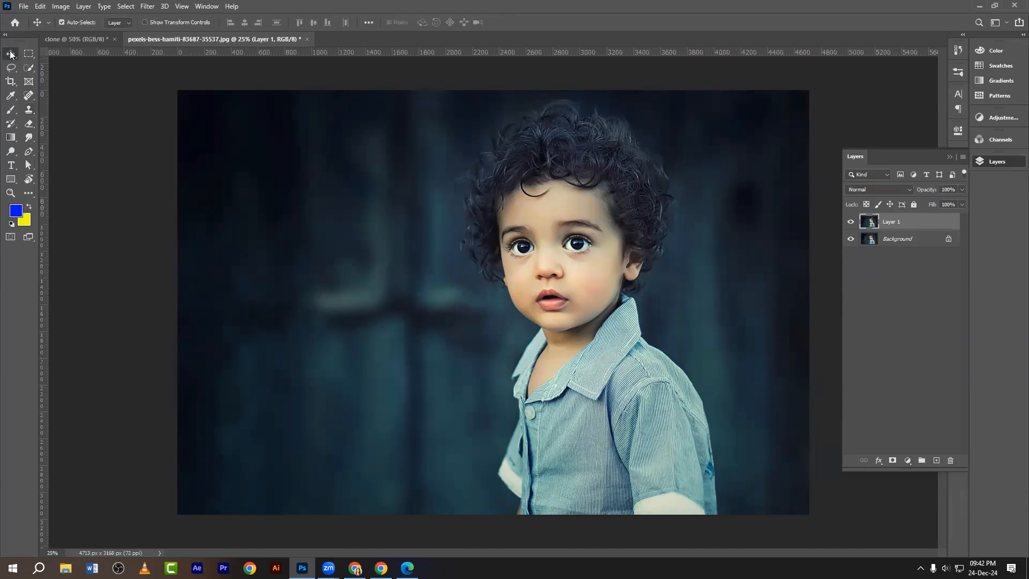
pyautogui.click(27, 109)
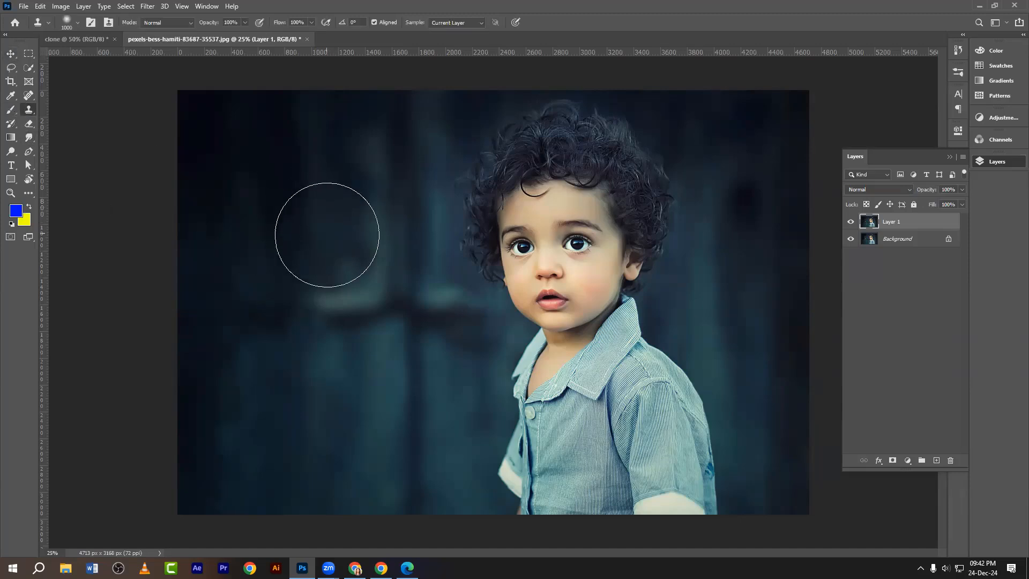
# Try to paint with the Clone Stamp on the dark background without a defined source point.
pyautogui.click(298, 203)
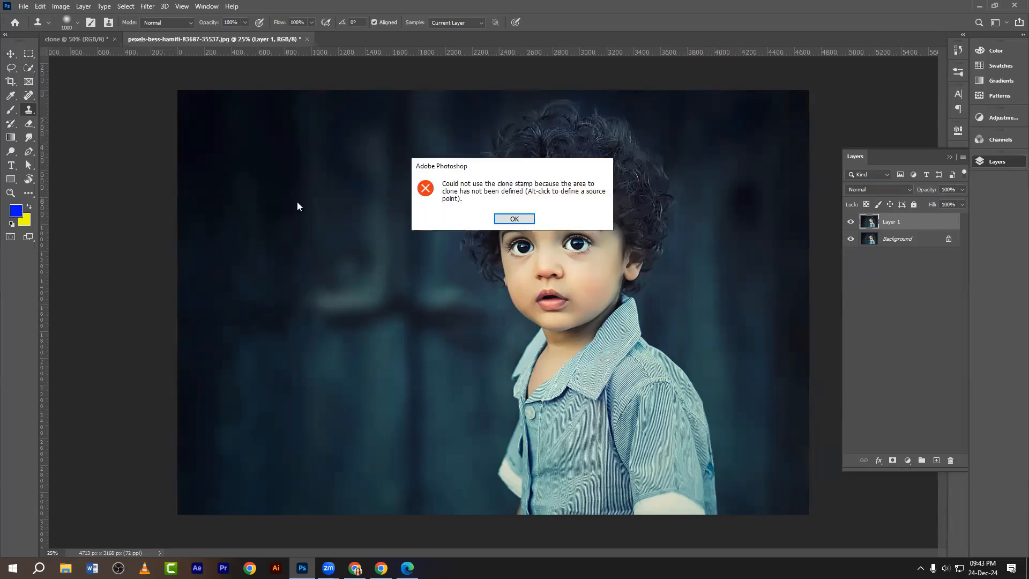
pyautogui.press('Print')
pyautogui.moveTo(365, 114); pyautogui.dragTo(650, 253)
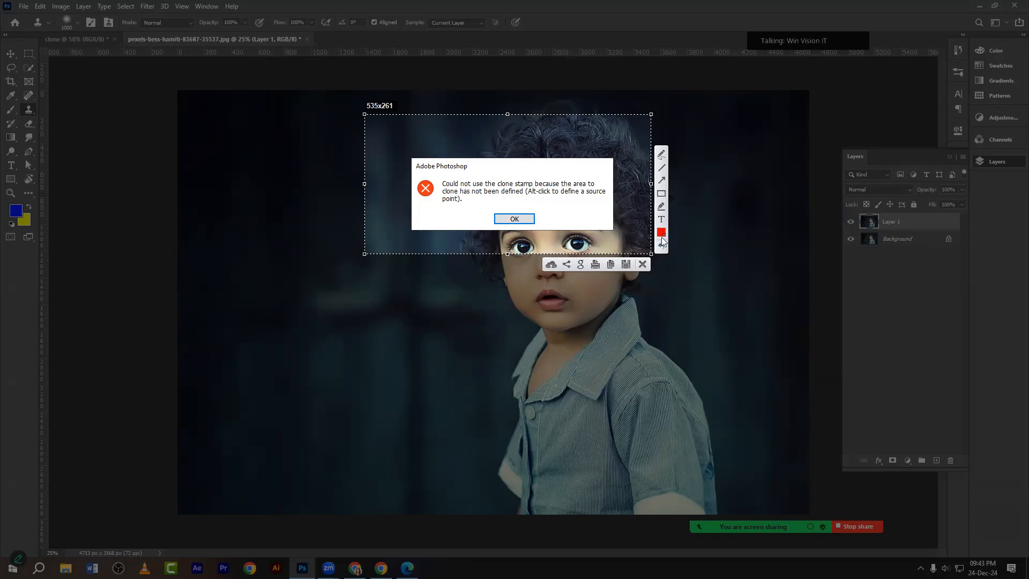
pyautogui.click(643, 264)
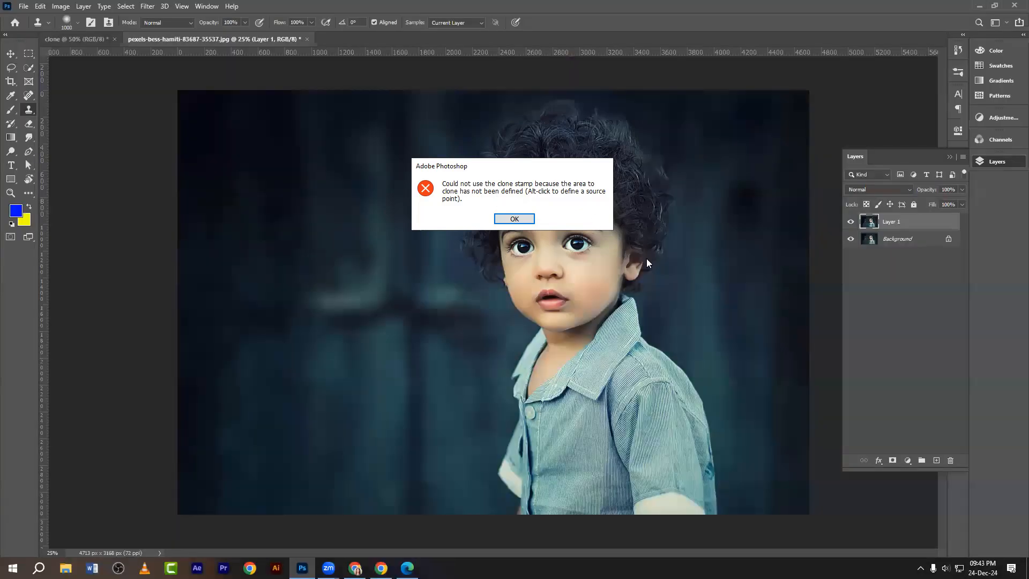
pyautogui.click(515, 216)
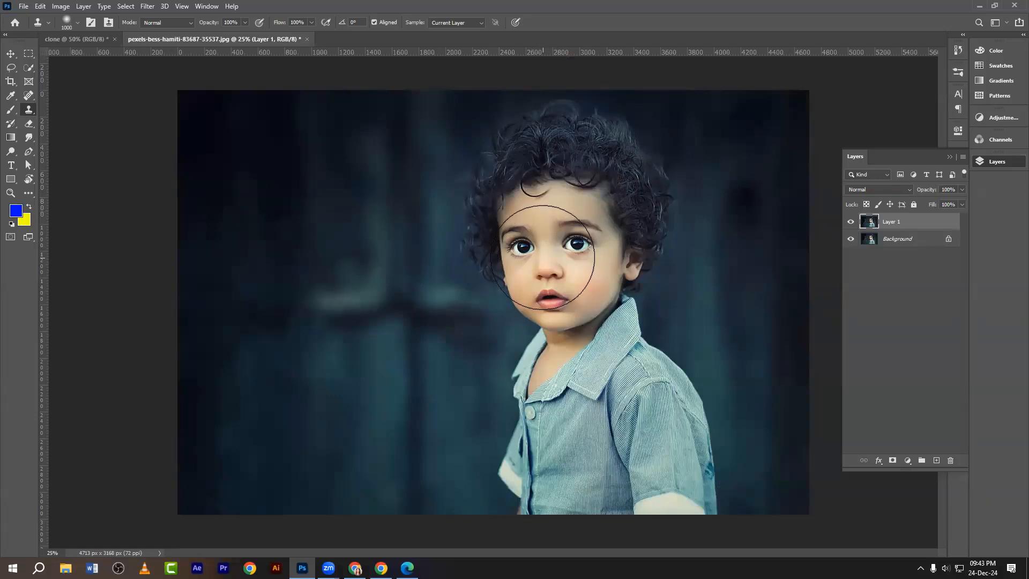
# Define the clone source at the edge of the child's hair, on the side facing the empty background.
pyautogui.keyDown('alt'); pyautogui.click(481, 196); pyautogui.keyUp('alt')
pyautogui.moveTo(481, 195); pyautogui.dragTo(279, 191)
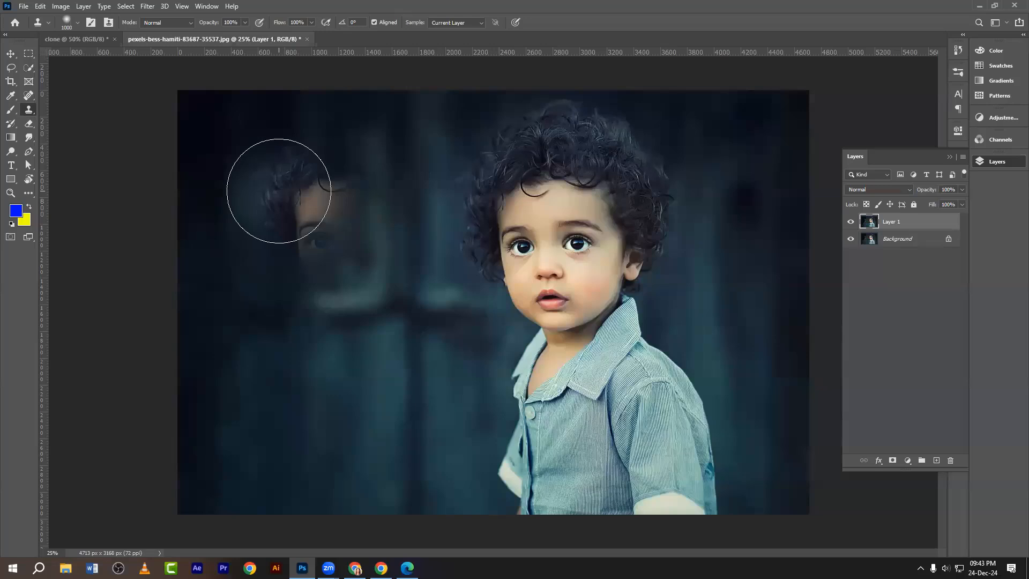
pyautogui.hotkey('ctrl', 'z')
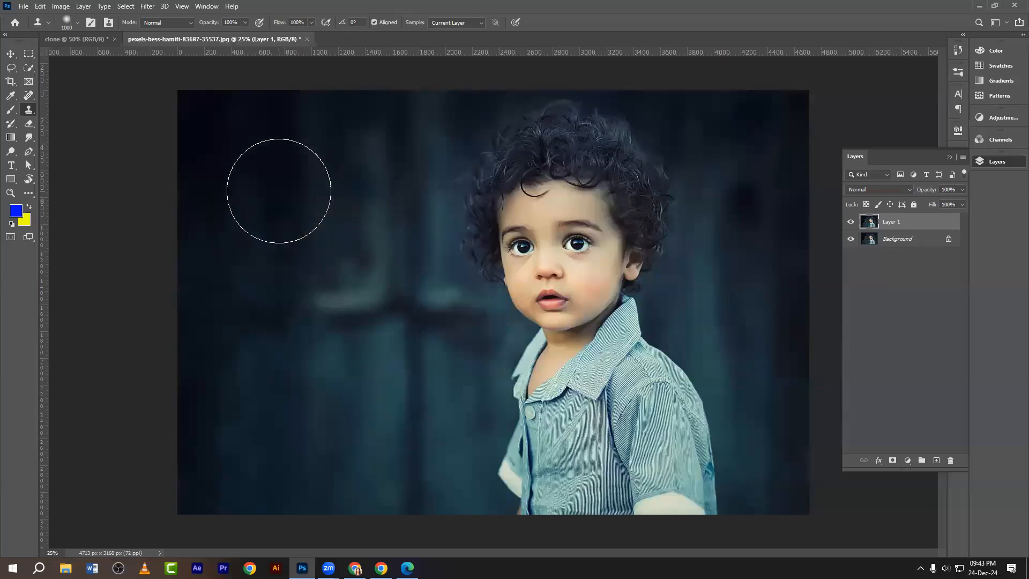
pyautogui.moveTo(279, 191); pyautogui.dragTo(399, 197)
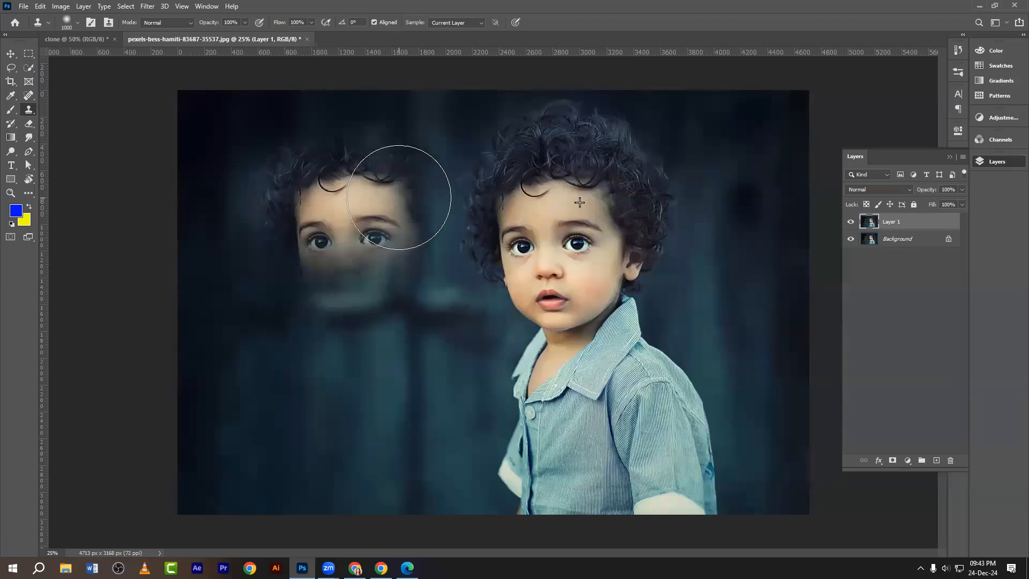
pyautogui.hotkey('ctrl', 'z')
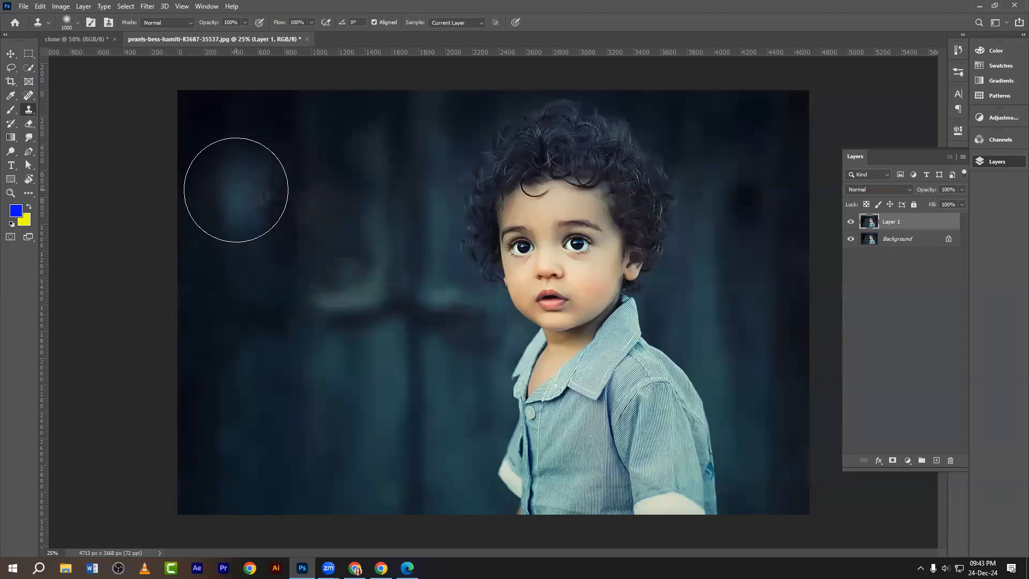
# Clone the whole child onto the empty dark background beside the original on the duplicate layer.
pyautogui.moveTo(247, 191)
pyautogui.mouseDown()
pyautogui.moveTo(379, 193)
pyautogui.moveTo(391, 218)
pyautogui.moveTo(392, 348)
pyautogui.moveTo(413, 482)
pyautogui.moveTo(378, 489)
pyautogui.moveTo(365, 483)
pyautogui.moveTo(351, 337)
pyautogui.moveTo(359, 172)
pyautogui.moveTo(330, 168)
pyautogui.moveTo(315, 198)
pyautogui.moveTo(304, 345)
pyautogui.moveTo(311, 450)
pyautogui.moveTo(343, 496)
pyautogui.moveTo(482, 485)
pyautogui.moveTo(459, 356)
pyautogui.moveTo(406, 233)
pyautogui.moveTo(395, 140)
pyautogui.moveTo(397, 149)
pyautogui.mouseUp()
pyautogui.click(10, 53)
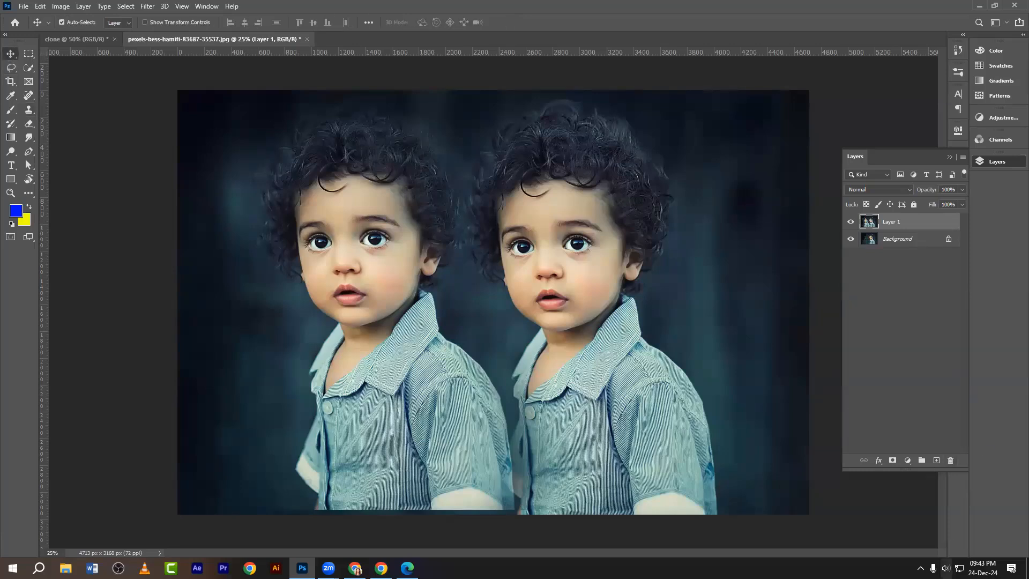
# Raise the system speaker volume to 72.
pyautogui.click(945, 569)
pyautogui.scroll(10, 932, 542)
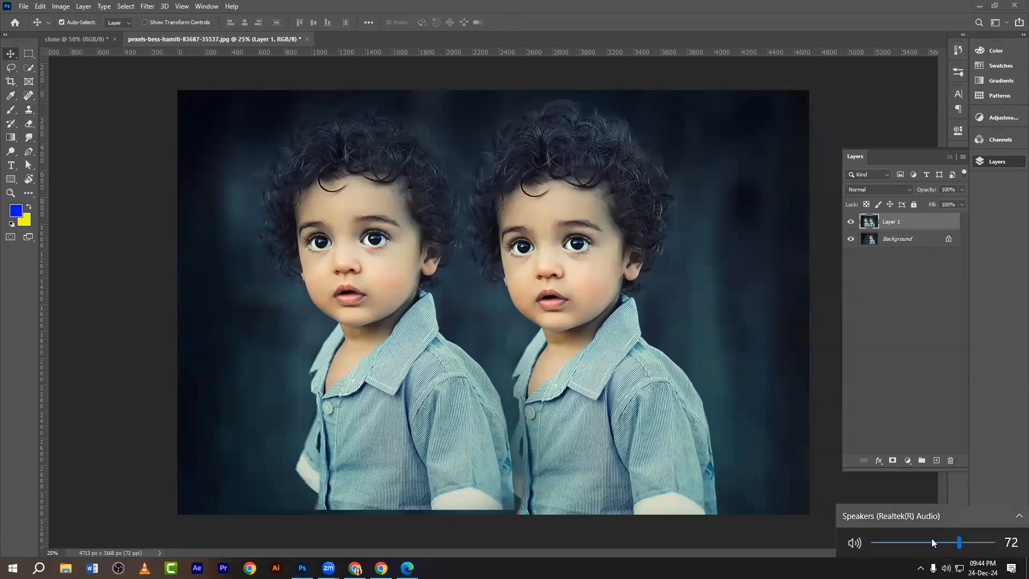
# Switch the system audio playback device to Realtek HD Audio 2nd output.
pyautogui.click(1019, 515)
pyautogui.click(922, 492)
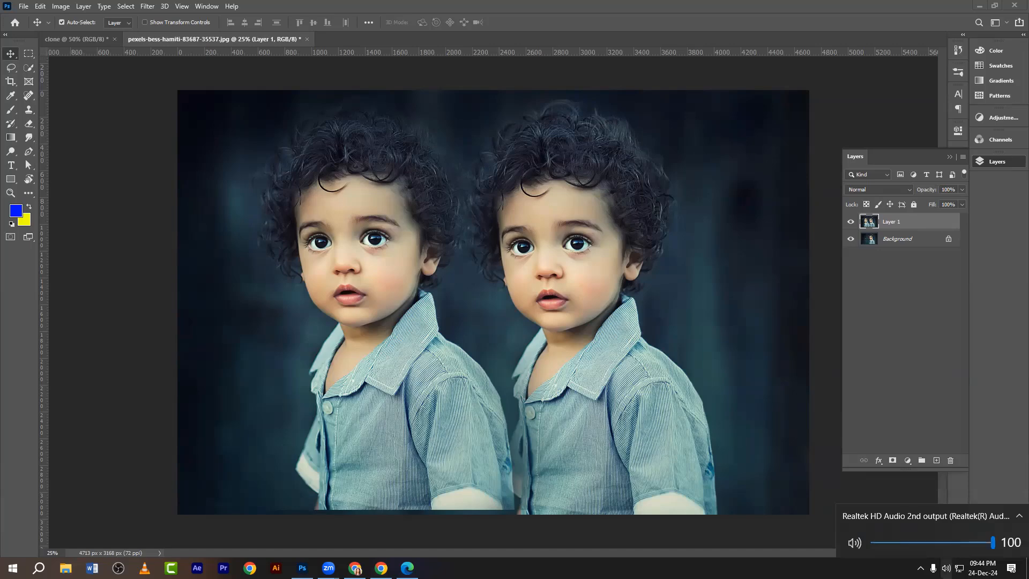
pyautogui.press('Escape')
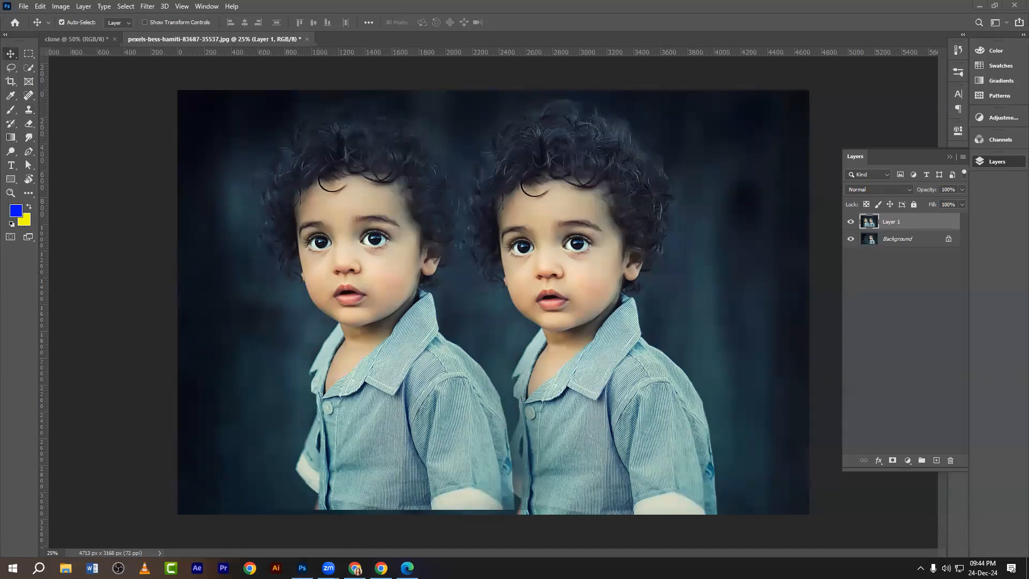
# Hide Layer 1 and duplicate the Background layer.
pyautogui.click(8, 52)
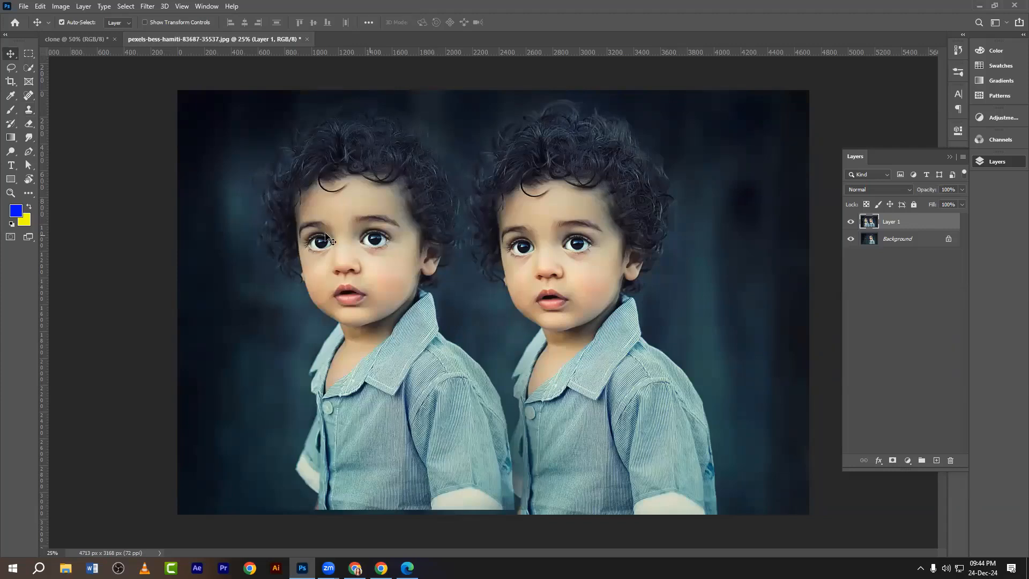
pyautogui.click(852, 222)
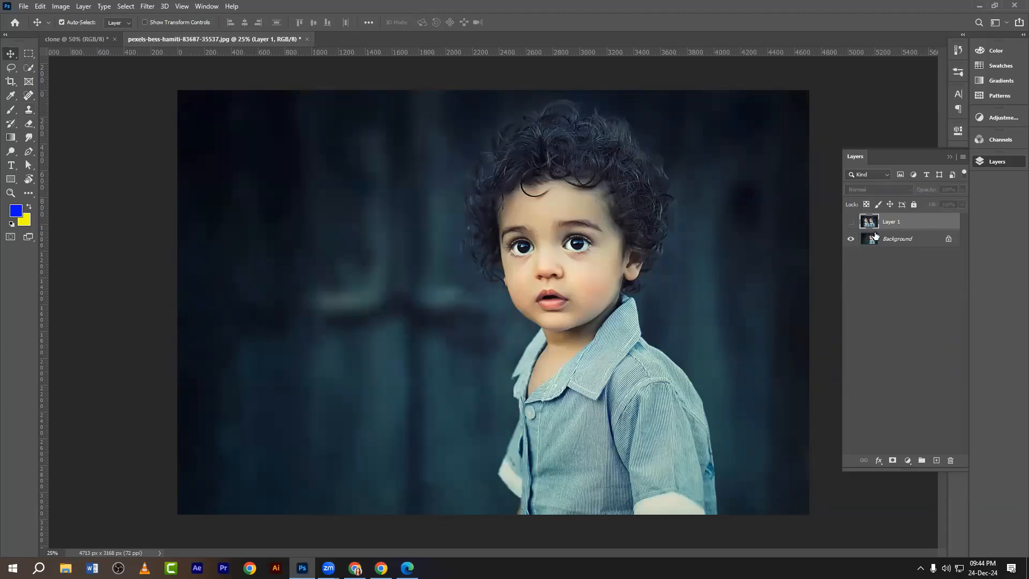
pyautogui.click(883, 240)
pyautogui.hotkey('ctrl', 'j')
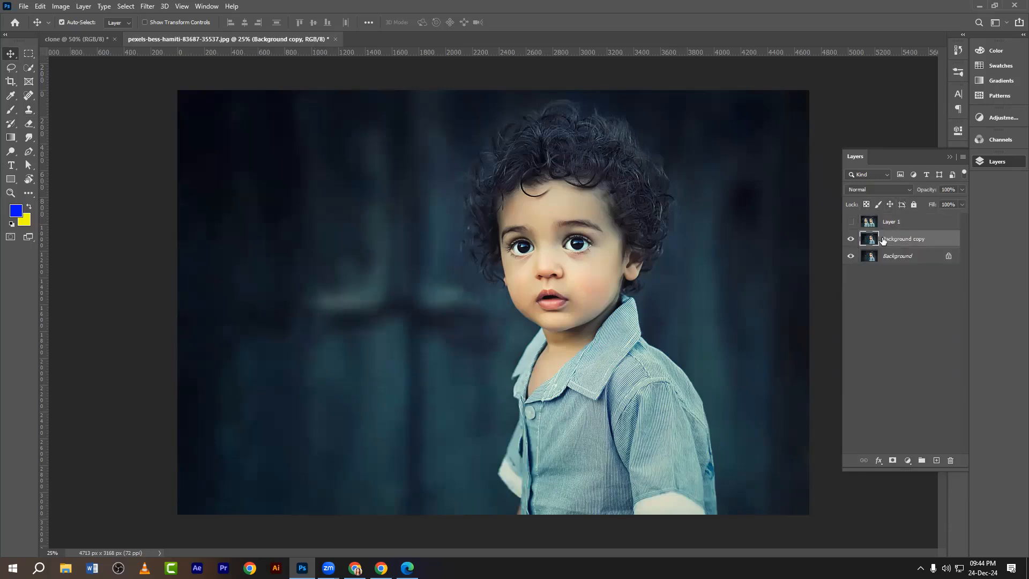
pyautogui.click(29, 109)
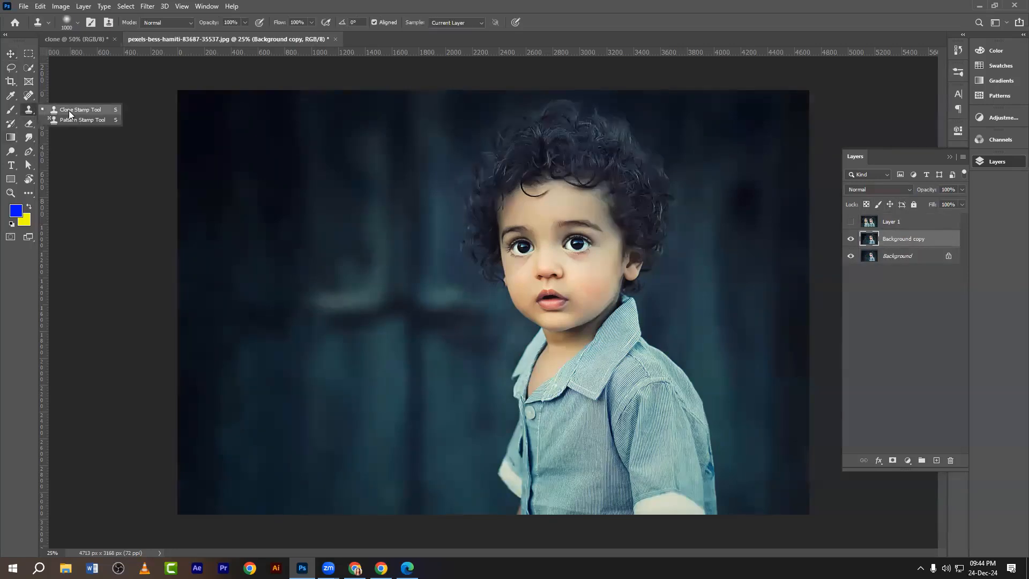
pyautogui.moveTo(285, 266); pyautogui.dragTo(337, 241)
pyautogui.hotkey('ctrl', 'z')
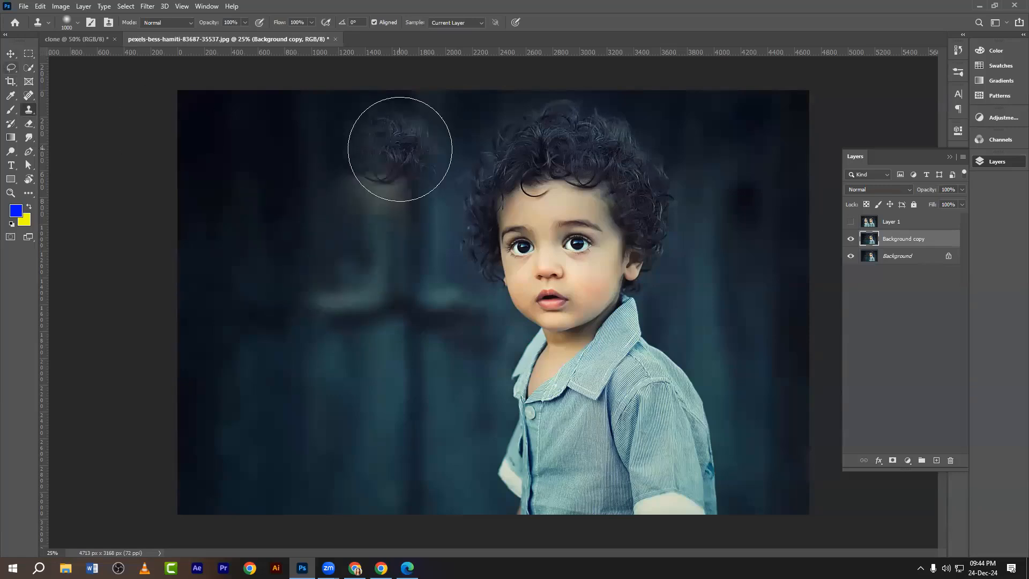
pyautogui.click(9, 54)
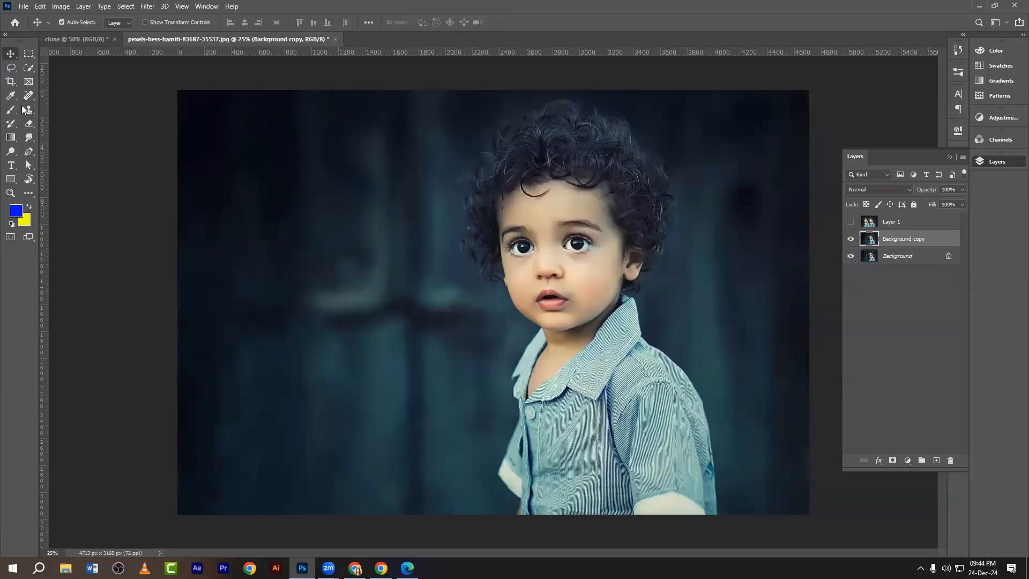
# Activate the Clone Stamp Tool and define the clone source on the child's eye nearer the visible ear.
pyautogui.rightClick(28, 110)
pyautogui.click(65, 109)
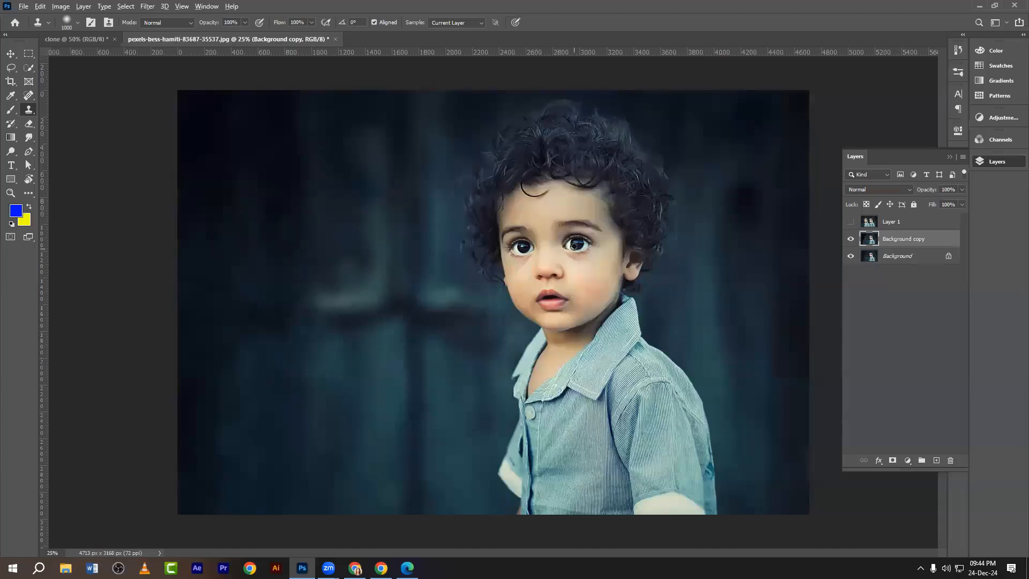
pyautogui.keyDown('alt'); pyautogui.click(575, 244); pyautogui.keyUp('alt')
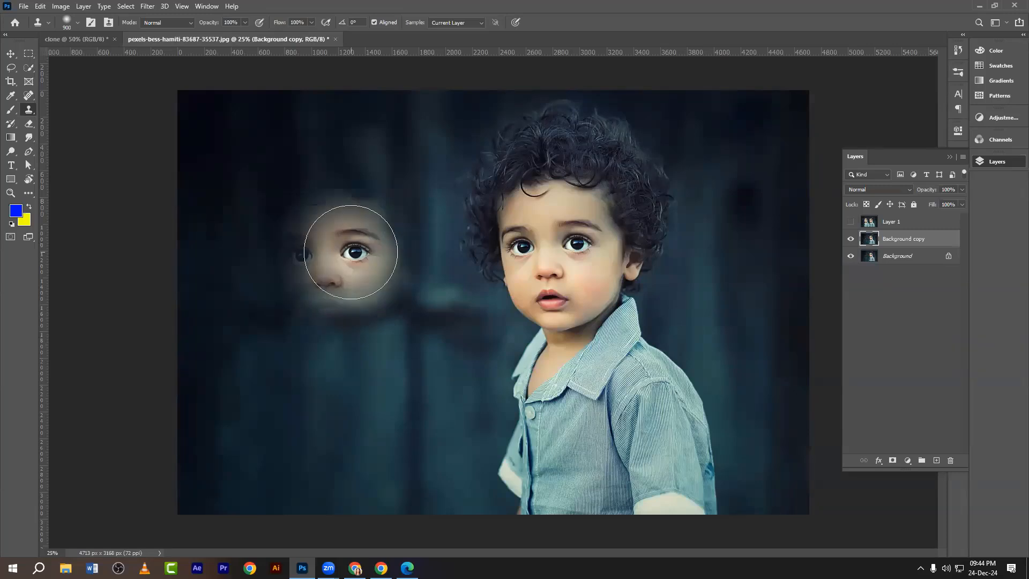
# Adjust the Clone Stamp brush size to 500.
pyautogui.press('[')
pyautogui.press('[')
pyautogui.press('[')
pyautogui.press('[')
pyautogui.press('[')
pyautogui.press('[')
pyautogui.press('[')
pyautogui.press('[')
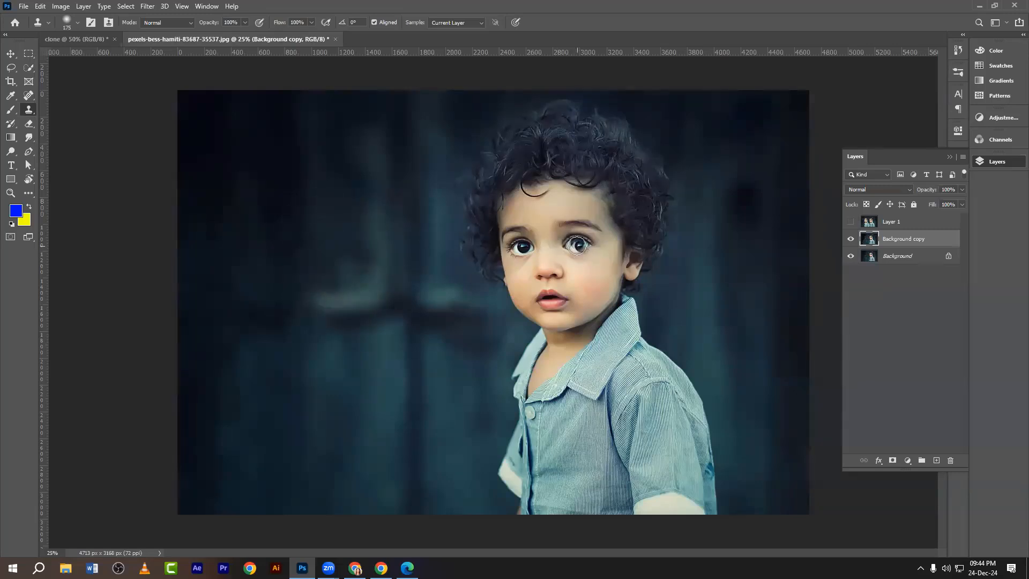
pyautogui.press('[')
pyautogui.press(']')
pyautogui.press(']')
pyautogui.press(']')
pyautogui.press(']')
pyautogui.press(']')
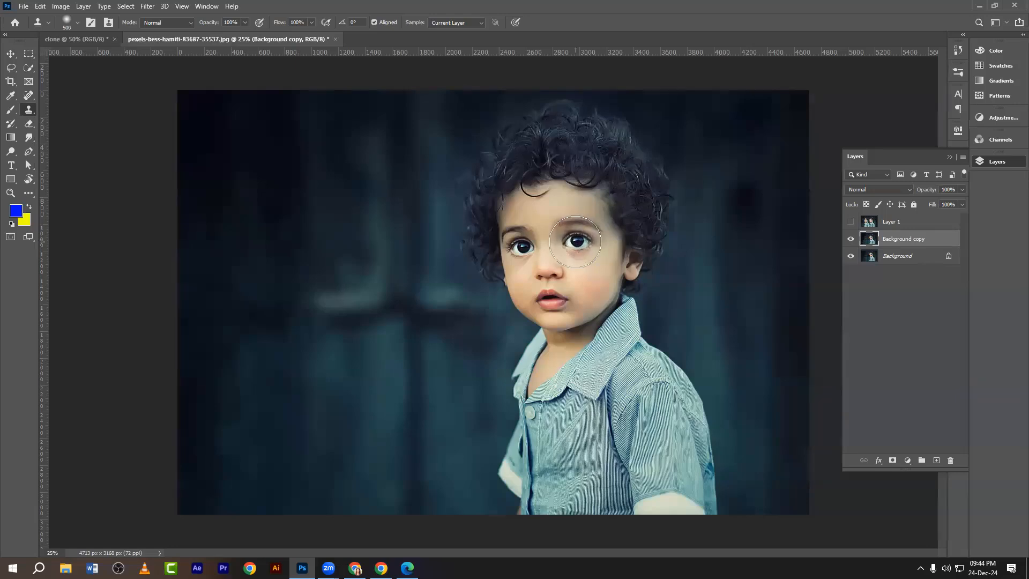
# Clone the child's single eye onto the empty dark background and undo the stray dab below it.
pyautogui.click(337, 245)
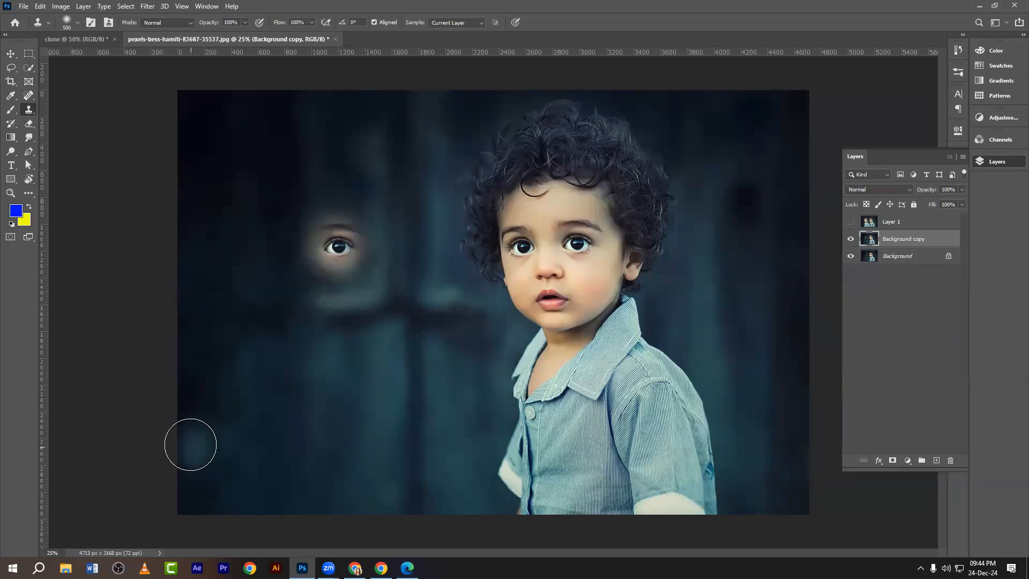
pyautogui.click(332, 356)
pyautogui.hotkey('ctrl', 'z')
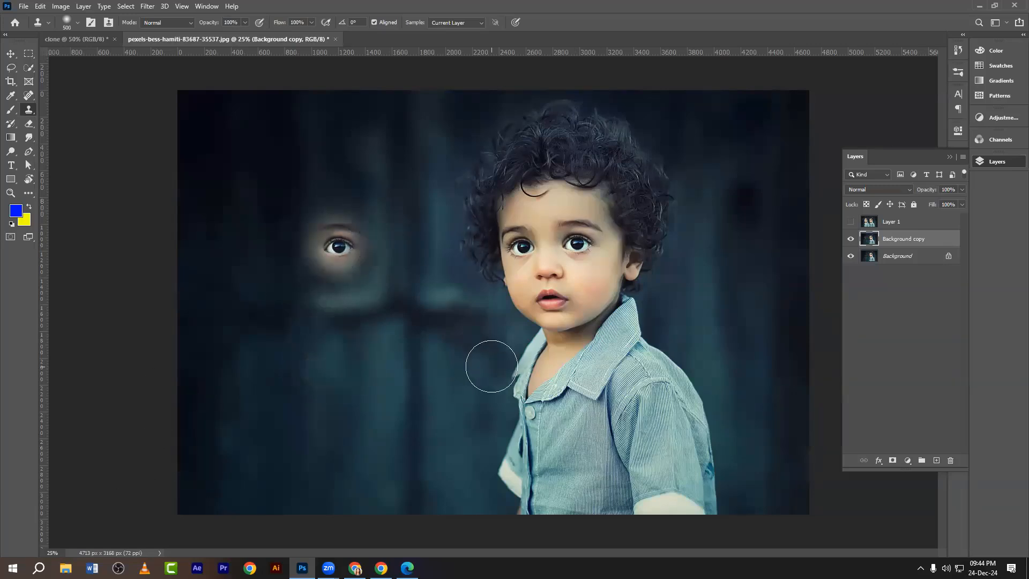
# Define the clone source on the lips of the original child.
pyautogui.keyDown('alt'); pyautogui.click(550, 300); pyautogui.keyUp('alt')
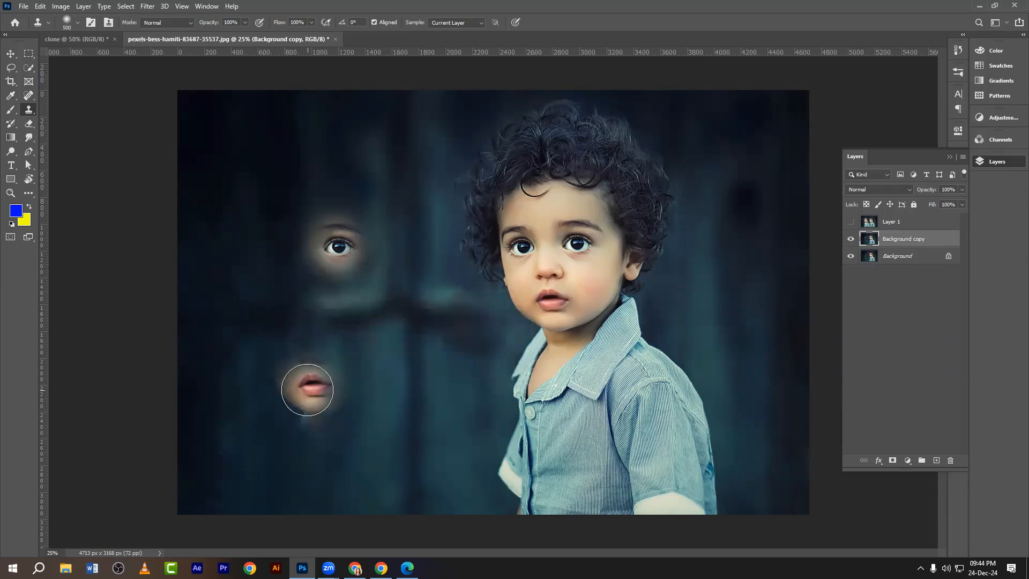
# Try to clone the child's face, hair and shirt outward from the lips on the dark background, and undo the strokes.
pyautogui.moveTo(308, 389); pyautogui.dragTo(306, 493)
pyautogui.moveTo(320, 492)
pyautogui.mouseDown()
pyautogui.moveTo(338, 464)
pyautogui.moveTo(347, 405)
pyautogui.moveTo(338, 218)
pyautogui.moveTo(315, 234)
pyautogui.moveTo(307, 292)
pyautogui.mouseUp()
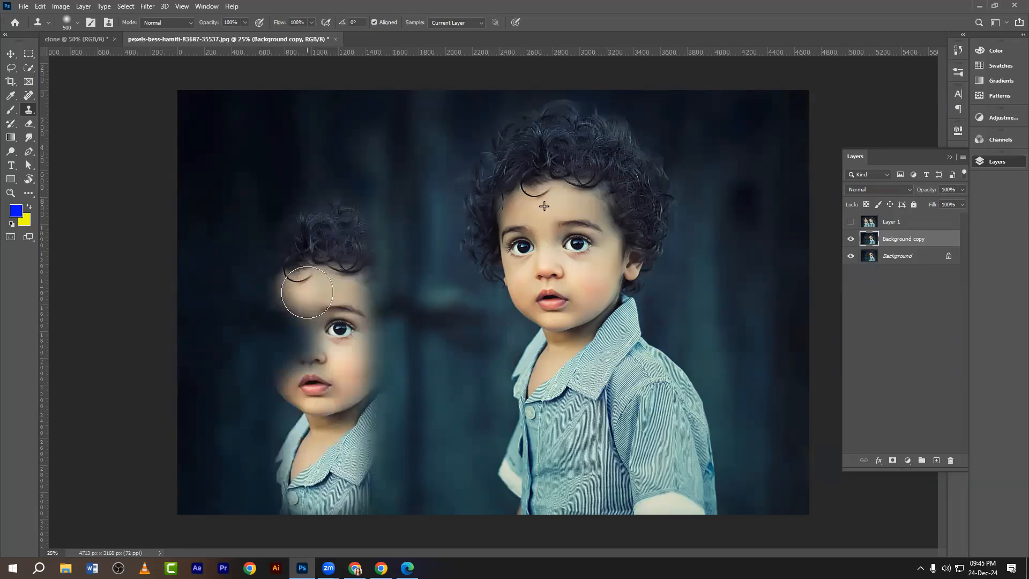
pyautogui.moveTo(307, 292)
pyautogui.mouseDown()
pyautogui.moveTo(308, 498)
pyautogui.moveTo(563, 386)
pyautogui.moveTo(560, 424)
pyautogui.mouseUp()
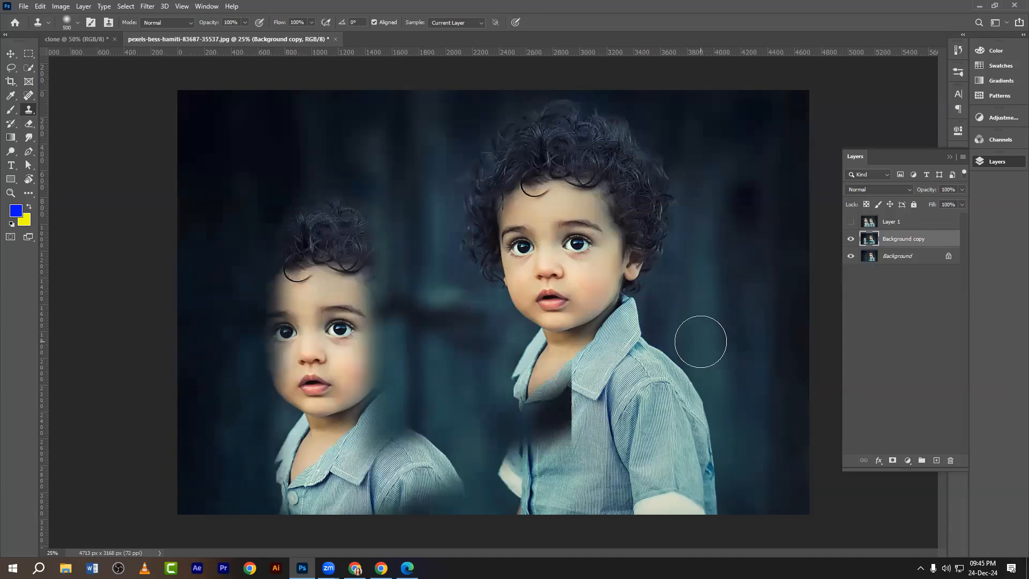
pyautogui.hotkey('ctrl', 'z')
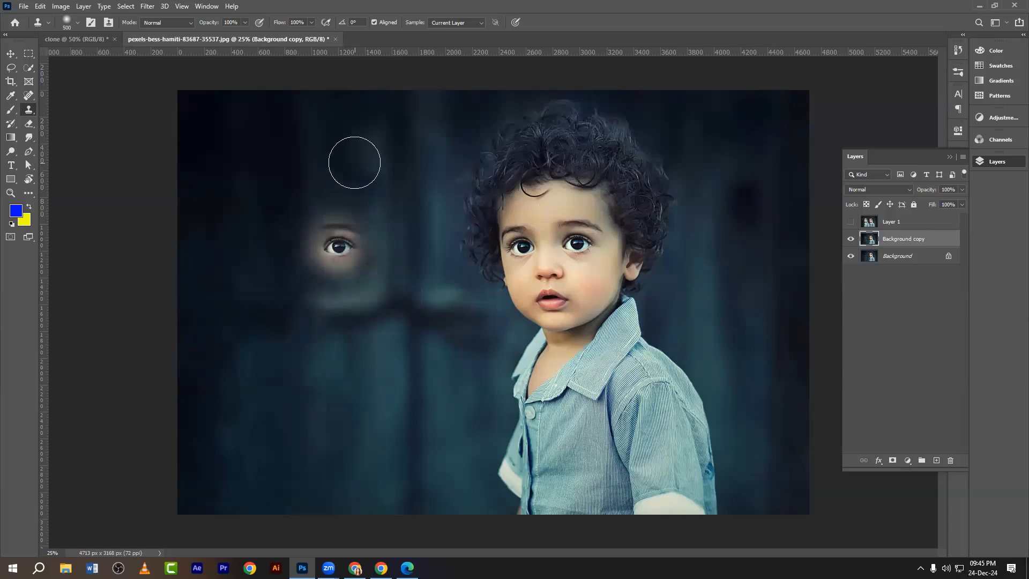
# Clone the child's head and shirt onto the dark background, lower than the original, and hide the Background copy layer.
pyautogui.moveTo(351, 161)
pyautogui.mouseDown()
pyautogui.moveTo(413, 441)
pyautogui.moveTo(371, 478)
pyautogui.moveTo(380, 526)
pyautogui.moveTo(424, 487)
pyautogui.moveTo(326, 448)
pyautogui.moveTo(319, 272)
pyautogui.moveTo(322, 217)
pyautogui.moveTo(332, 218)
pyautogui.moveTo(286, 207)
pyautogui.moveTo(274, 335)
pyautogui.moveTo(309, 485)
pyautogui.moveTo(339, 501)
pyautogui.moveTo(398, 488)
pyautogui.moveTo(450, 500)
pyautogui.moveTo(448, 483)
pyautogui.moveTo(402, 503)
pyautogui.moveTo(271, 499)
pyautogui.moveTo(275, 324)
pyautogui.moveTo(304, 204)
pyautogui.moveTo(423, 346)
pyautogui.mouseUp()
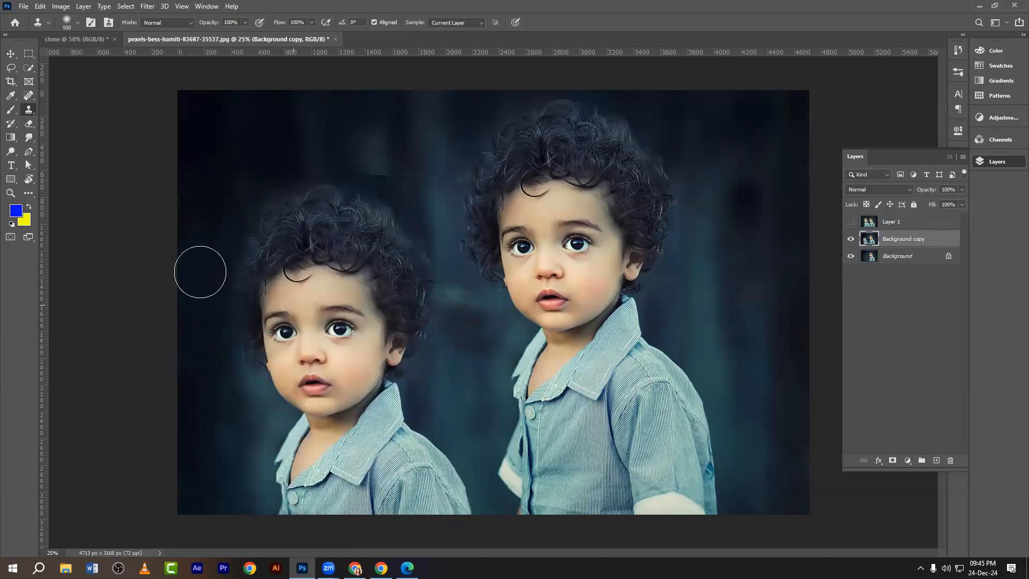
pyautogui.click(11, 54)
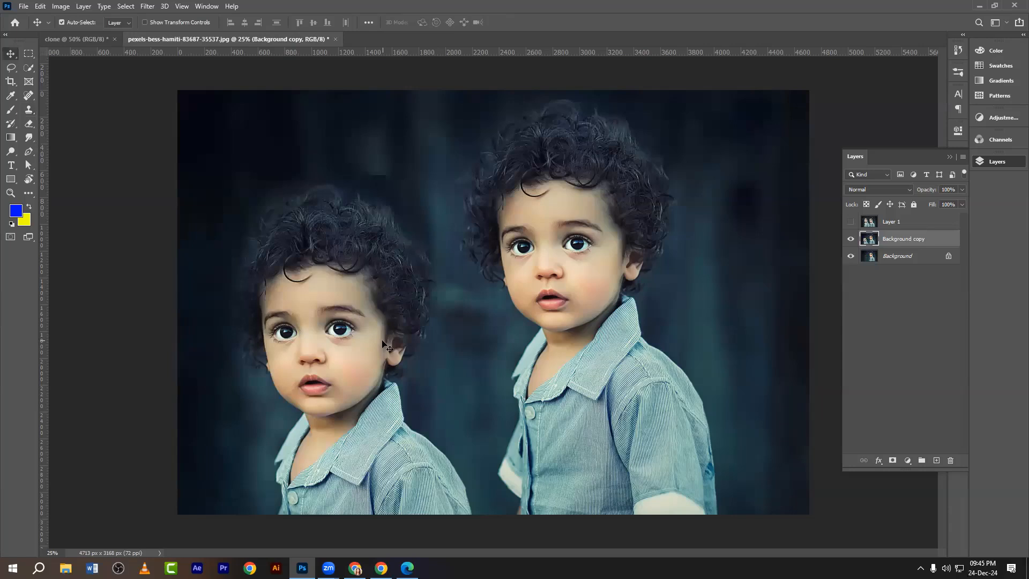
pyautogui.click(851, 239)
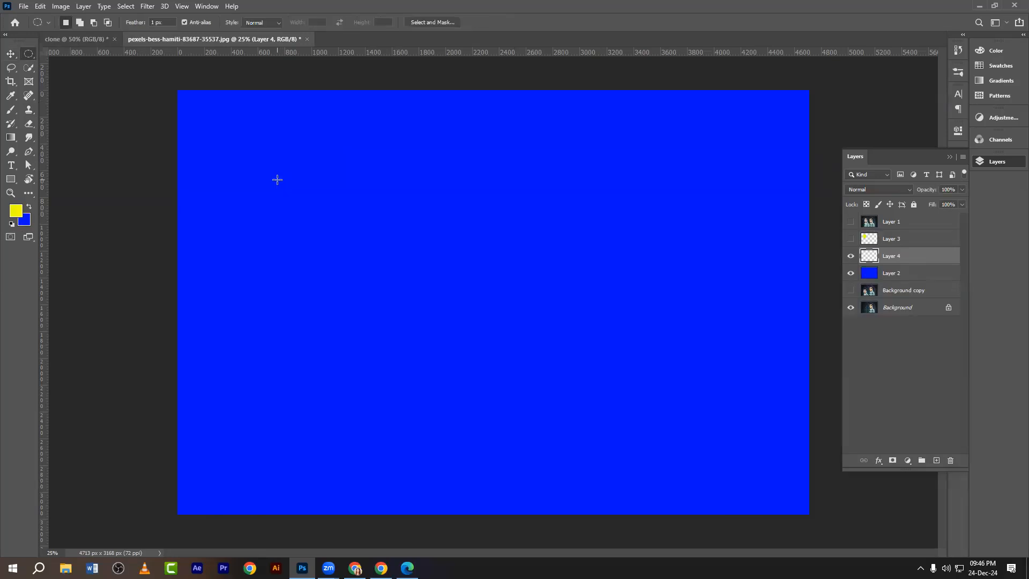
# Draw a circular selection about 1040 px across in the upper-left half of the blue canvas on Layer 4.
pyautogui.moveTo(280, 183); pyautogui.dragTo(476, 298)
pyautogui.moveTo(319, 161); pyautogui.dragTo(459, 301)
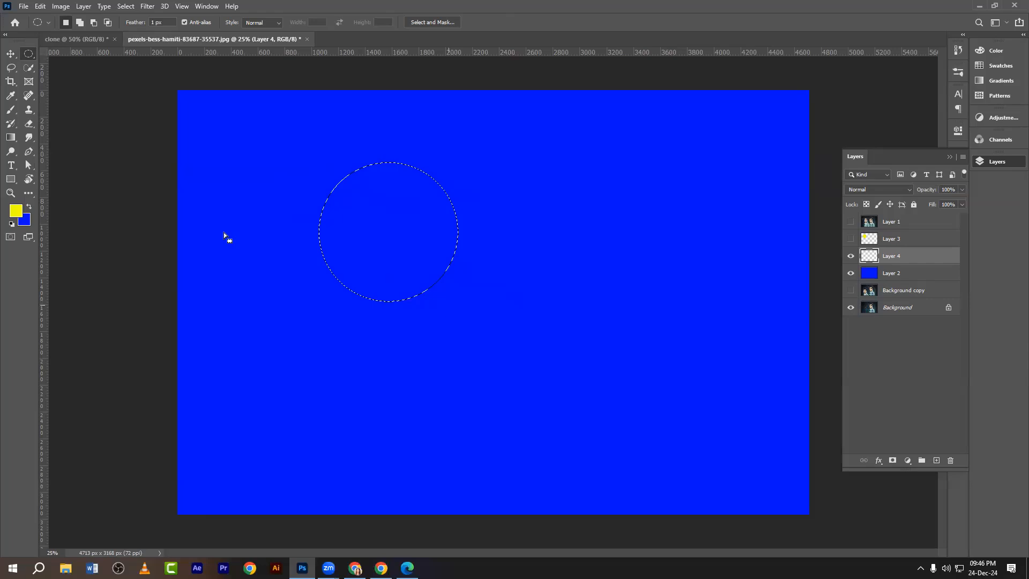
pyautogui.click(7, 54)
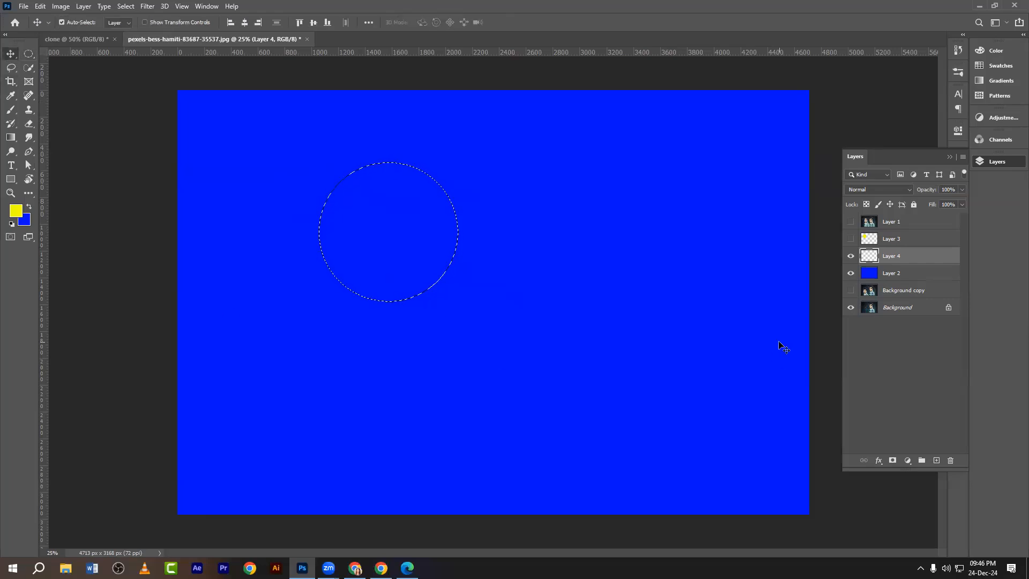
# Fill the circular selection with the yellow foreground colour and undo the fill.
pyautogui.hotkey('alt', 'BackSpace')
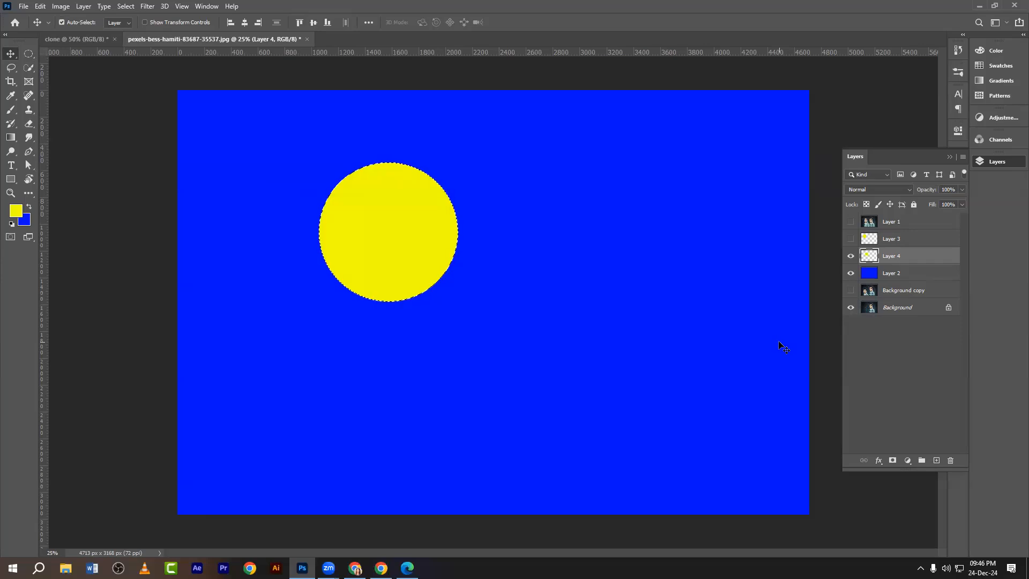
pyautogui.hotkey('ctrl', 'z')
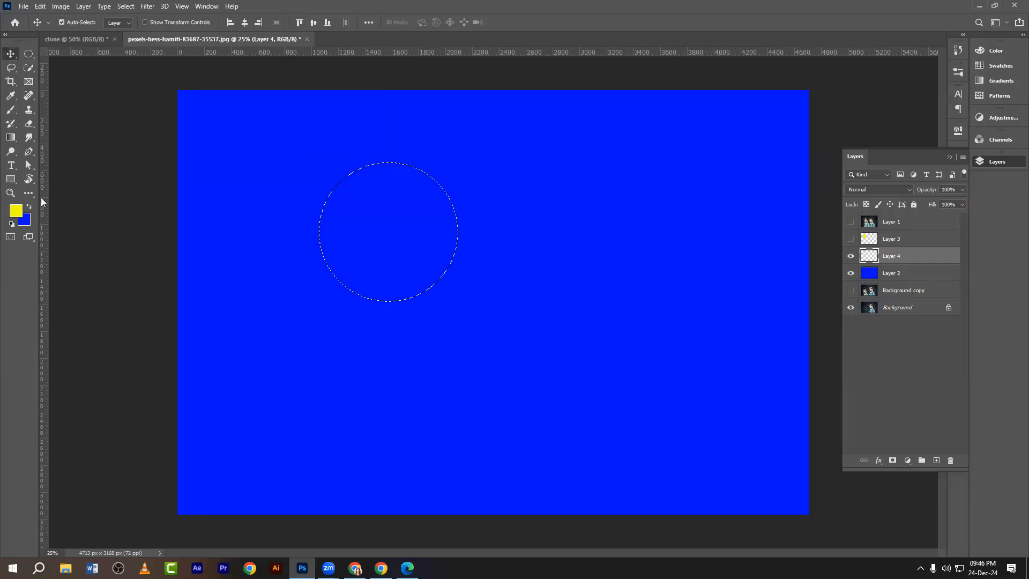
# Set the background colour to a fully saturated red.
pyautogui.click(20, 222)
pyautogui.click(747, 346)
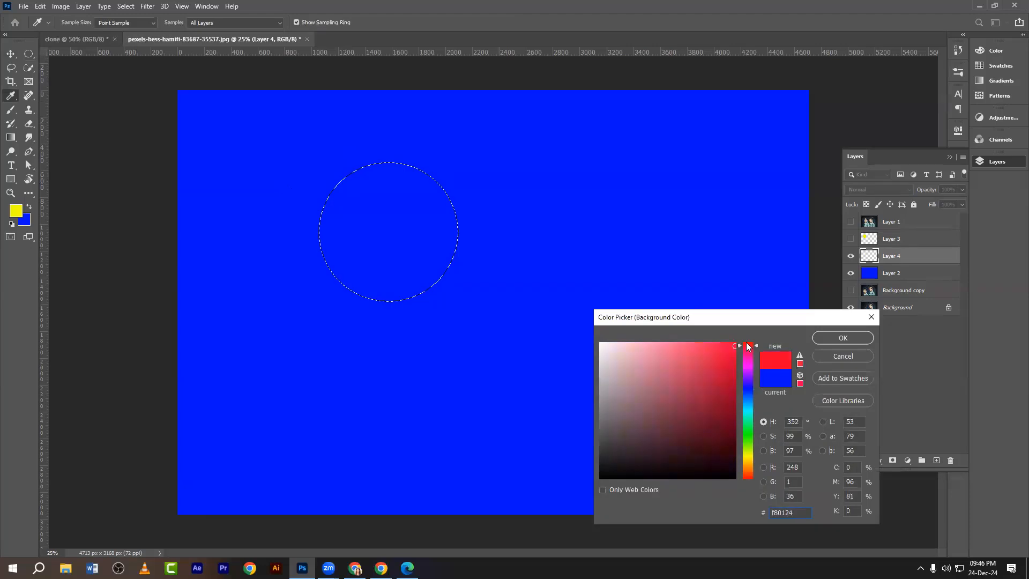
pyautogui.click(820, 338)
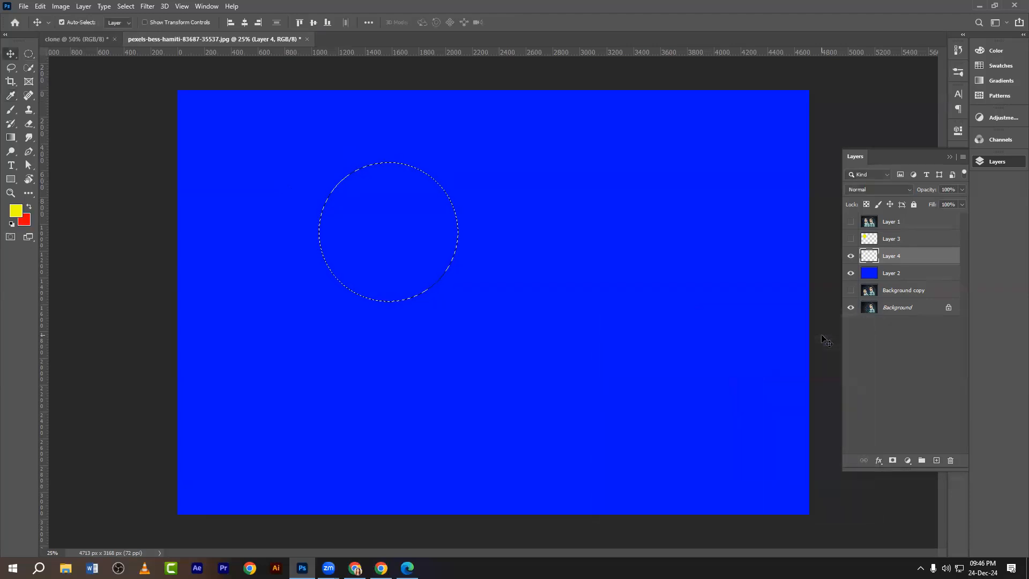
# Fill the circular selection with the red background colour, deselect it, and move the circle toward the canvas's left edge.
pyautogui.hotkey('ctrl', 'BackSpace')
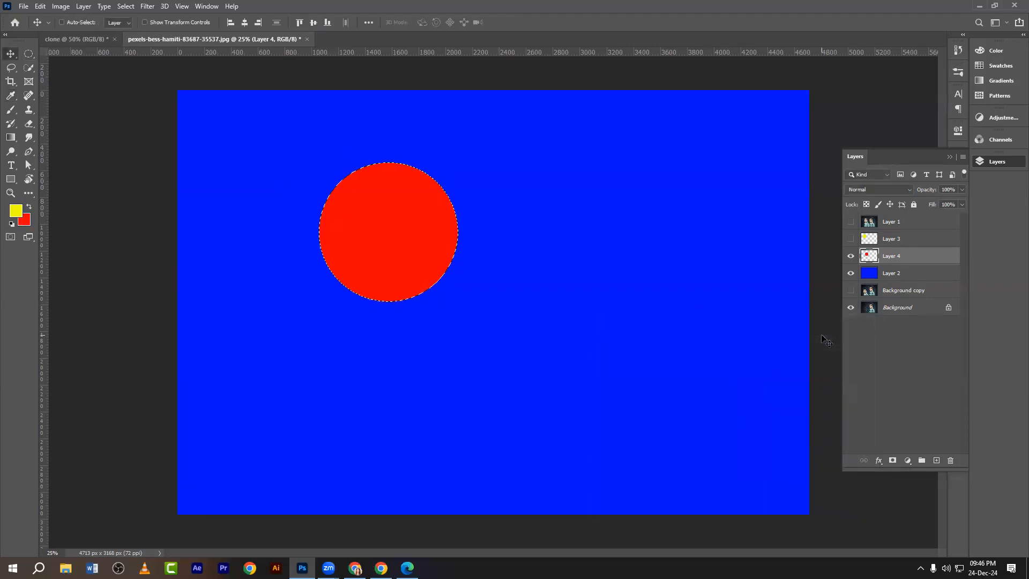
pyautogui.hotkey('ctrl', 'd')
pyautogui.moveTo(385, 248); pyautogui.dragTo(290, 275)
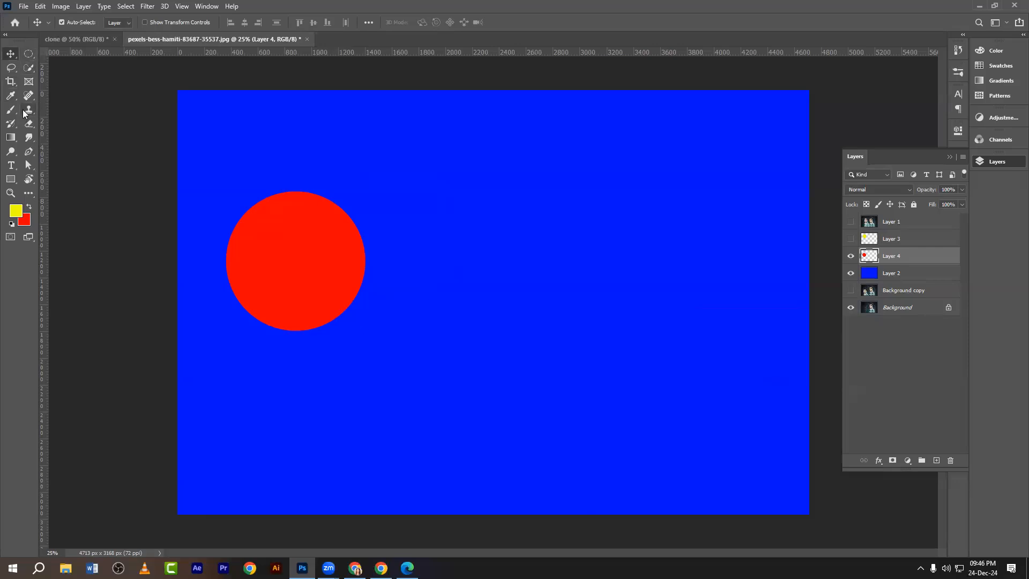
# Clone the red circle with the Clone Stamp Tool, sampling near its centre and painting a copy in the canvas's upper right half.
pyautogui.moveTo(29, 110); pyautogui.dragTo(70, 111)
pyautogui.click(77, 110)
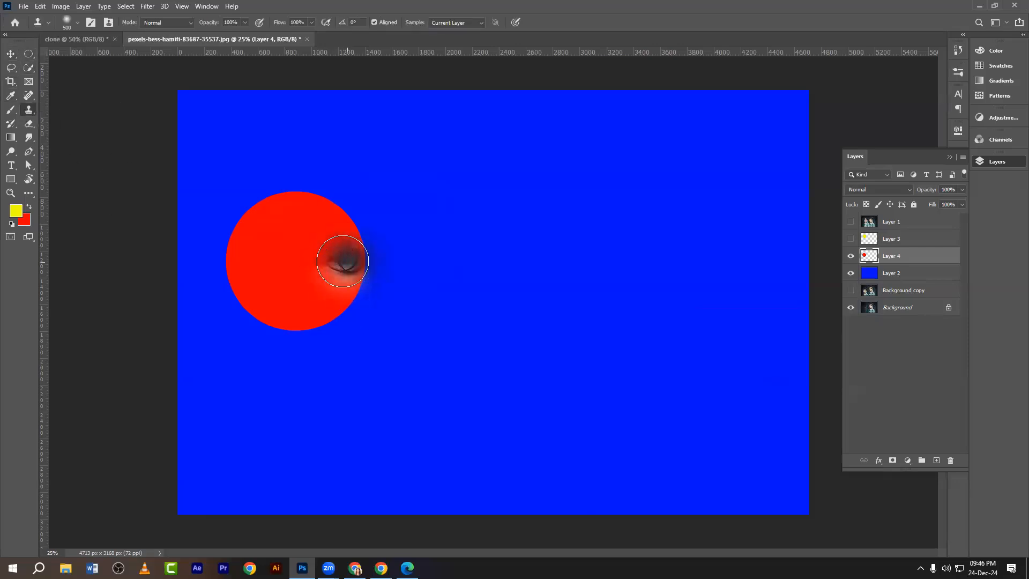
pyautogui.keyDown('alt'); pyautogui.click(290, 251); pyautogui.keyUp('alt')
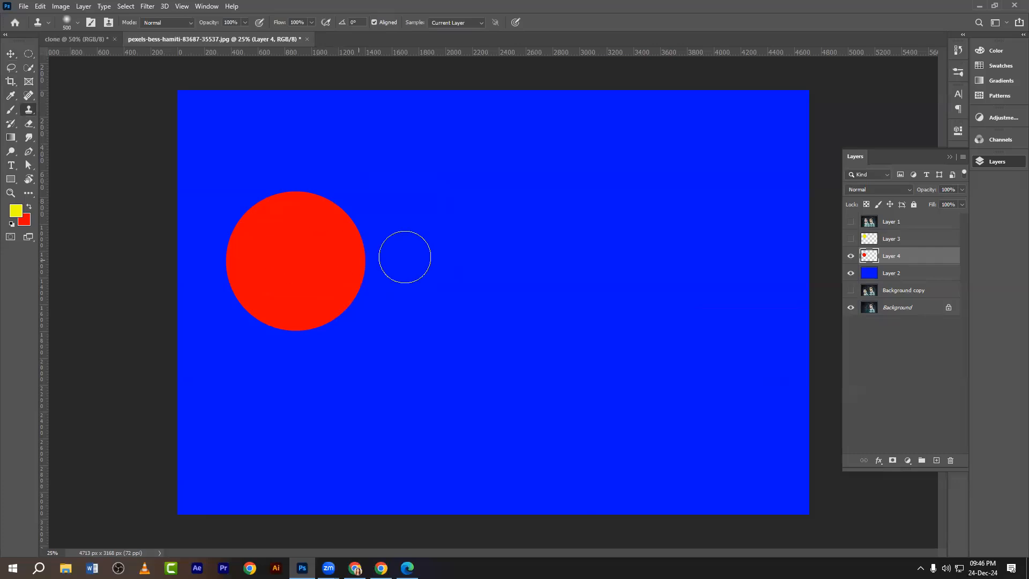
pyautogui.moveTo(472, 247)
pyautogui.mouseDown()
pyautogui.moveTo(547, 225)
pyautogui.moveTo(576, 306)
pyautogui.moveTo(556, 212)
pyautogui.moveTo(594, 307)
pyautogui.moveTo(531, 273)
pyautogui.moveTo(508, 192)
pyautogui.moveTo(573, 201)
pyautogui.moveTo(601, 259)
pyautogui.moveTo(557, 271)
pyautogui.moveTo(433, 201)
pyautogui.moveTo(553, 200)
pyautogui.mouseUp()
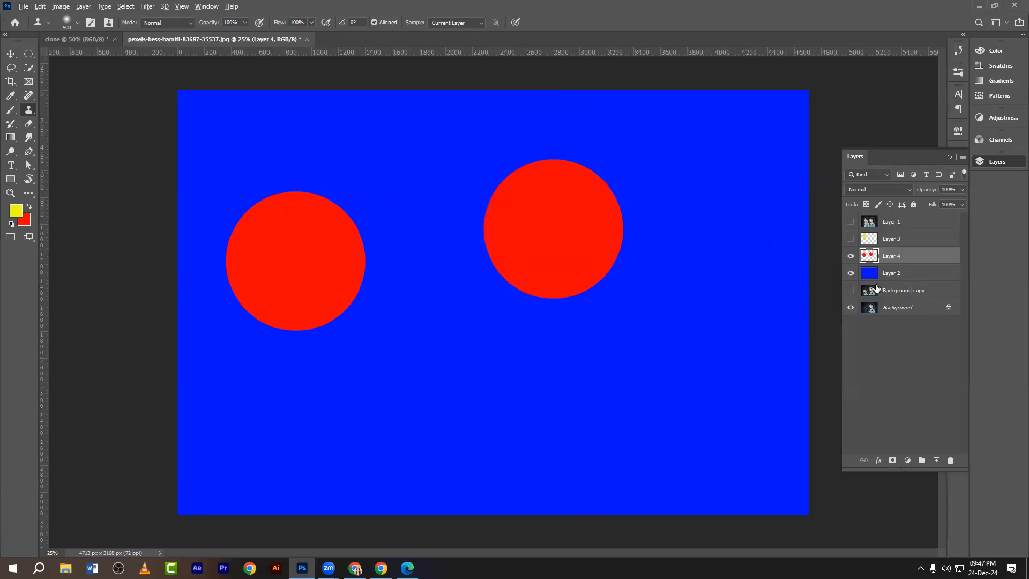
# Clone the red circle a second time directly below the first copy, and select the blue Layer 2.
pyautogui.keyDown('alt'); pyautogui.click(215, 247); pyautogui.keyUp('alt')
pyautogui.moveTo(554, 416)
pyautogui.mouseDown()
pyautogui.moveTo(533, 409)
pyautogui.moveTo(566, 404)
pyautogui.moveTo(571, 445)
pyautogui.moveTo(523, 449)
pyautogui.moveTo(590, 397)
pyautogui.moveTo(613, 404)
pyautogui.moveTo(548, 440)
pyautogui.moveTo(504, 404)
pyautogui.moveTo(590, 414)
pyautogui.mouseUp()
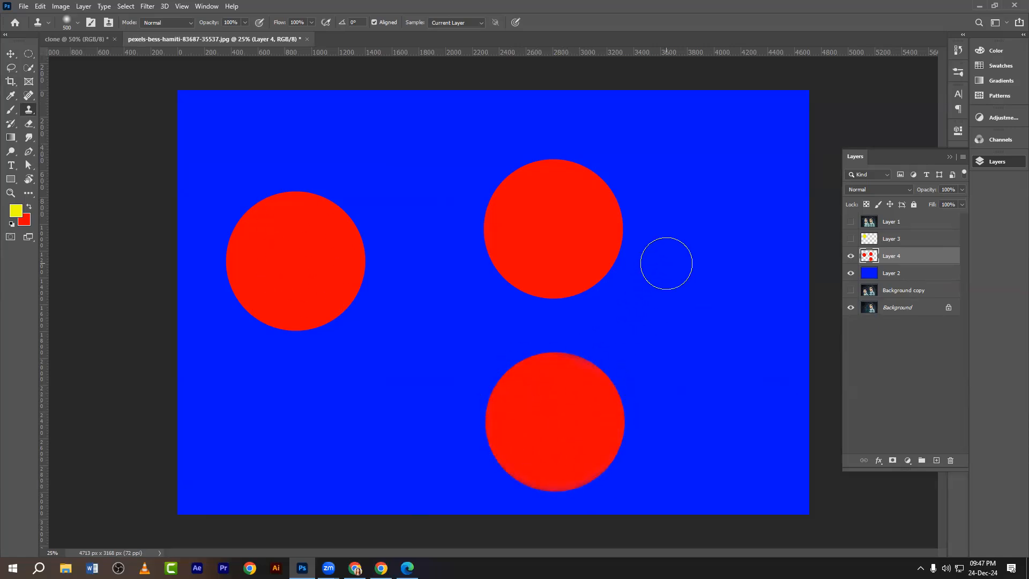
pyautogui.click(11, 59)
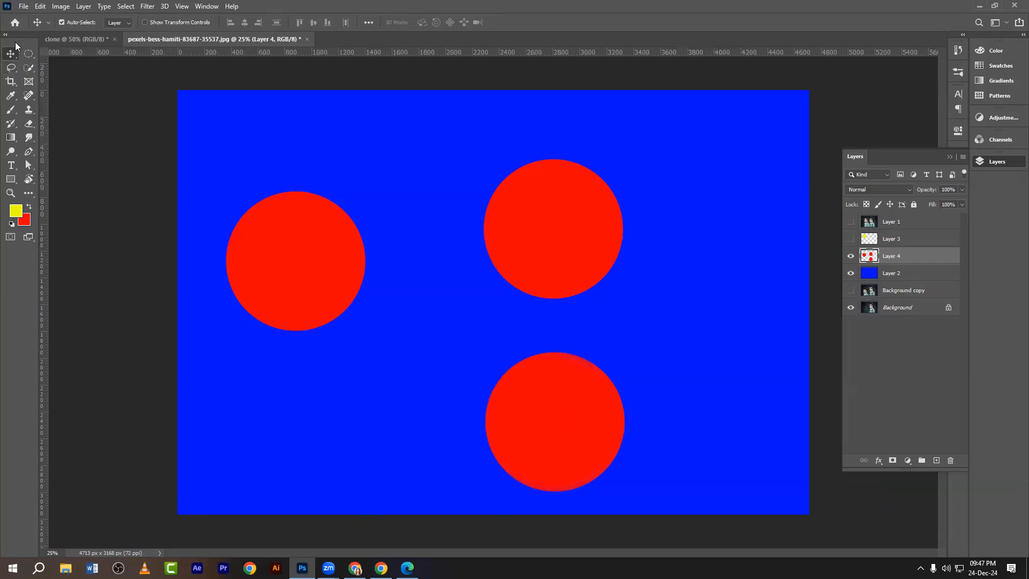
pyautogui.click(430, 171)
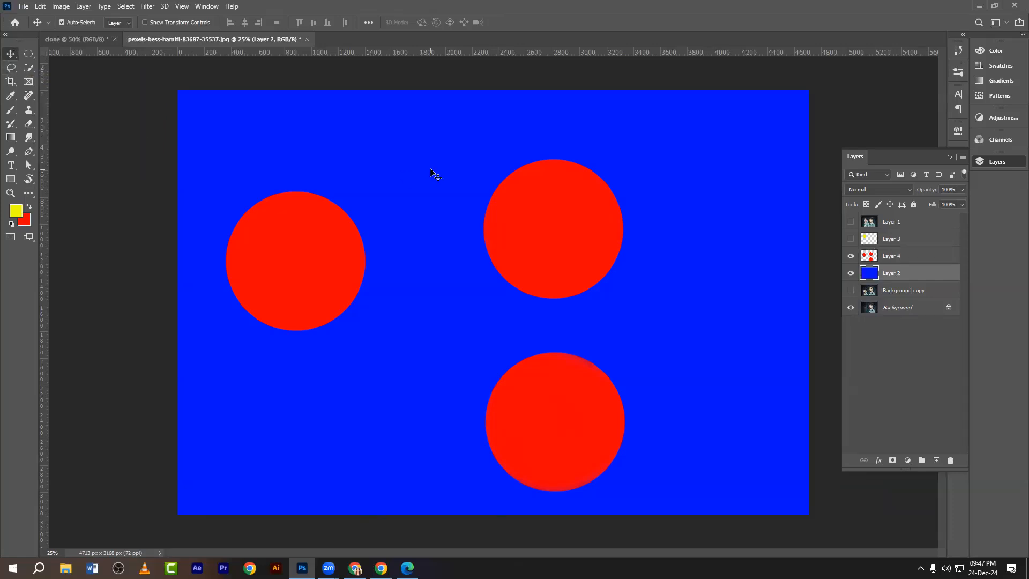
# Hide the blue Layer 2 and activate the Clone Stamp Tool in place of the Pattern Stamp Tool.
pyautogui.click(851, 274)
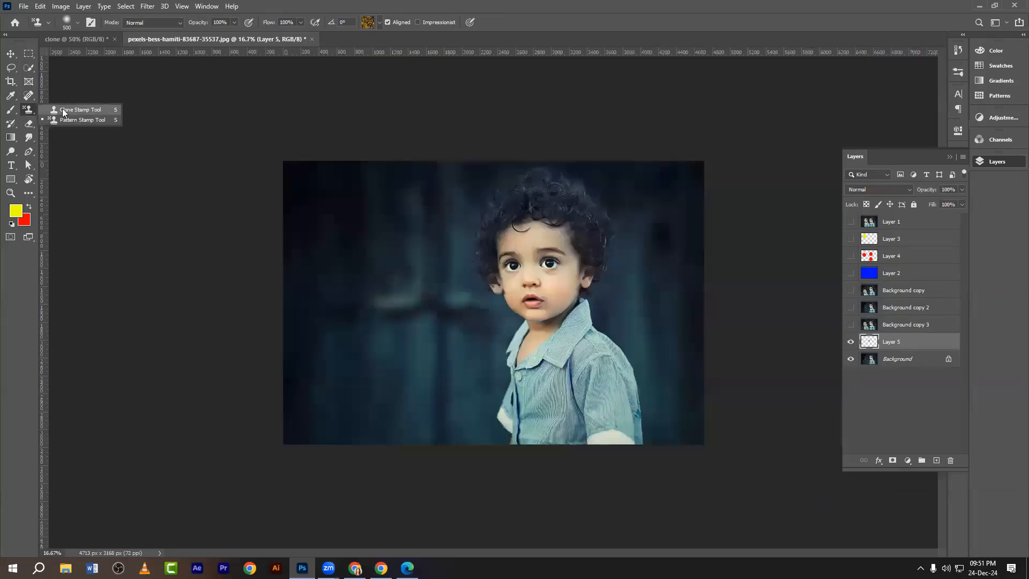
pyautogui.click(62, 110)
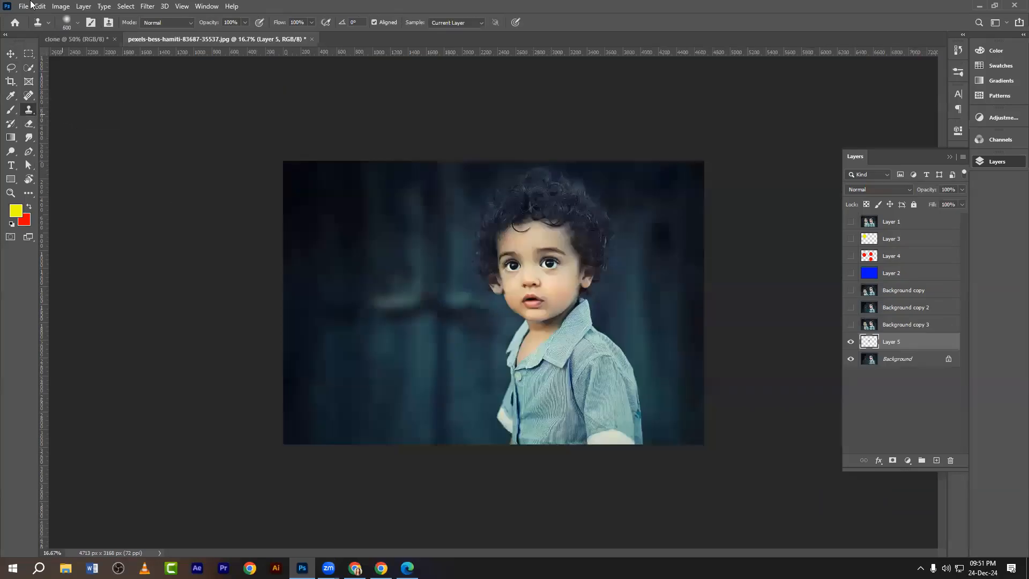
pyautogui.press('Print')
pyautogui.moveTo(29, 0); pyautogui.dragTo(560, 67)
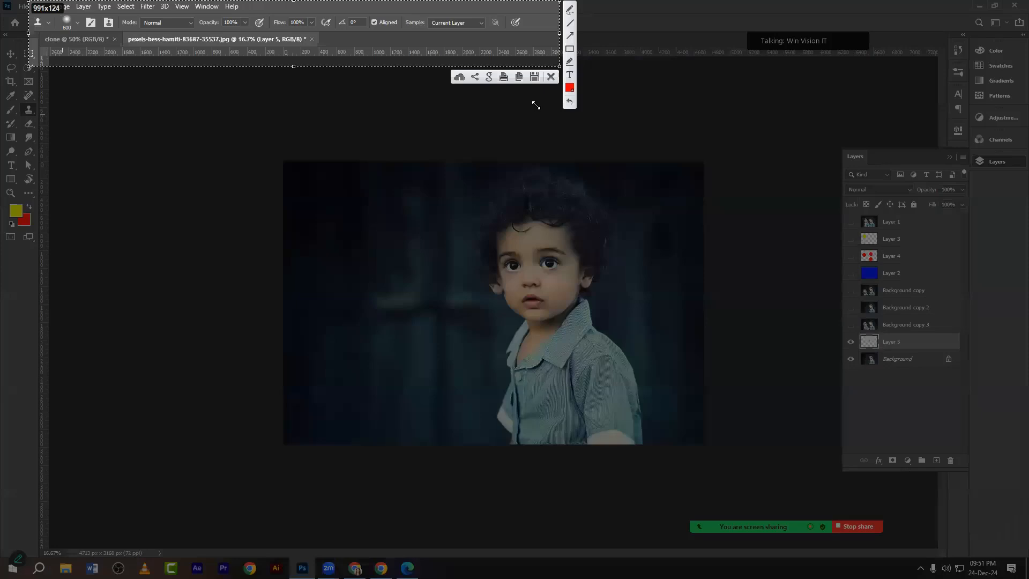
pyautogui.click(550, 77)
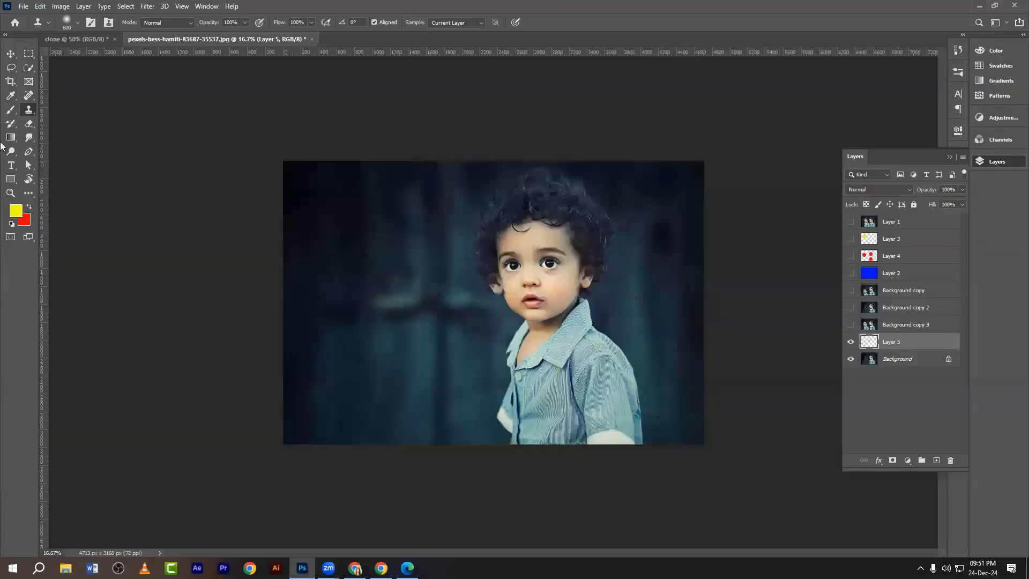
# Set the Clone Stamp blending mode to Darken, try a stroke over the child's forehead on Layer 5, and undo it.
pyautogui.click(188, 24)
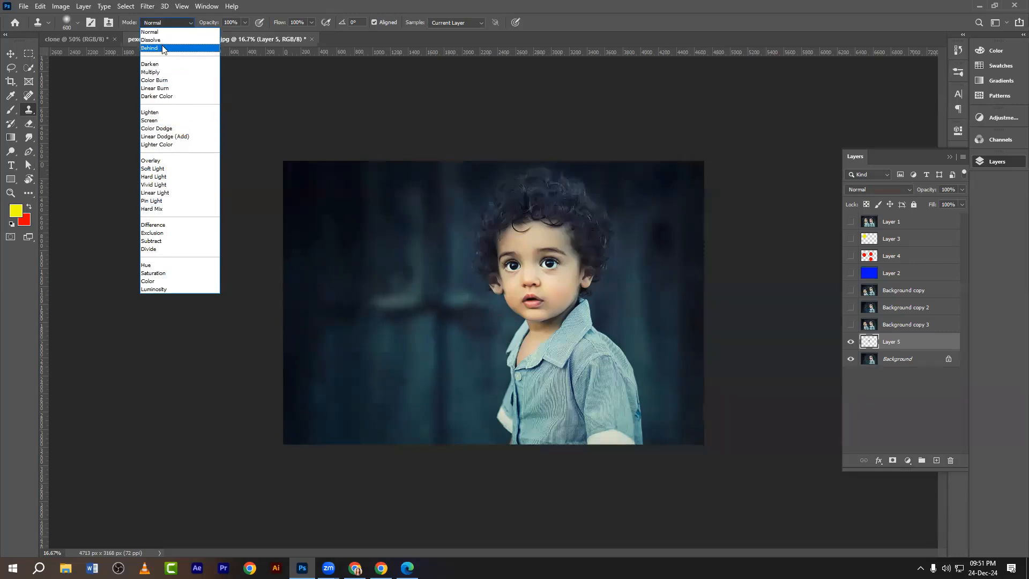
pyautogui.click(155, 67)
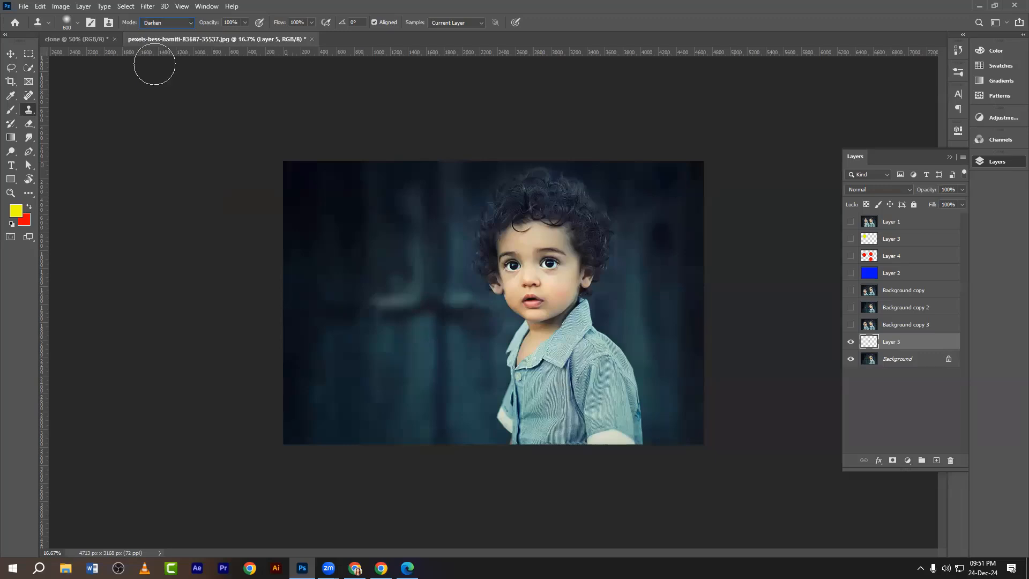
pyautogui.moveTo(514, 274)
pyautogui.mouseDown()
pyautogui.moveTo(533, 269)
pyautogui.moveTo(527, 254)
pyautogui.mouseUp()
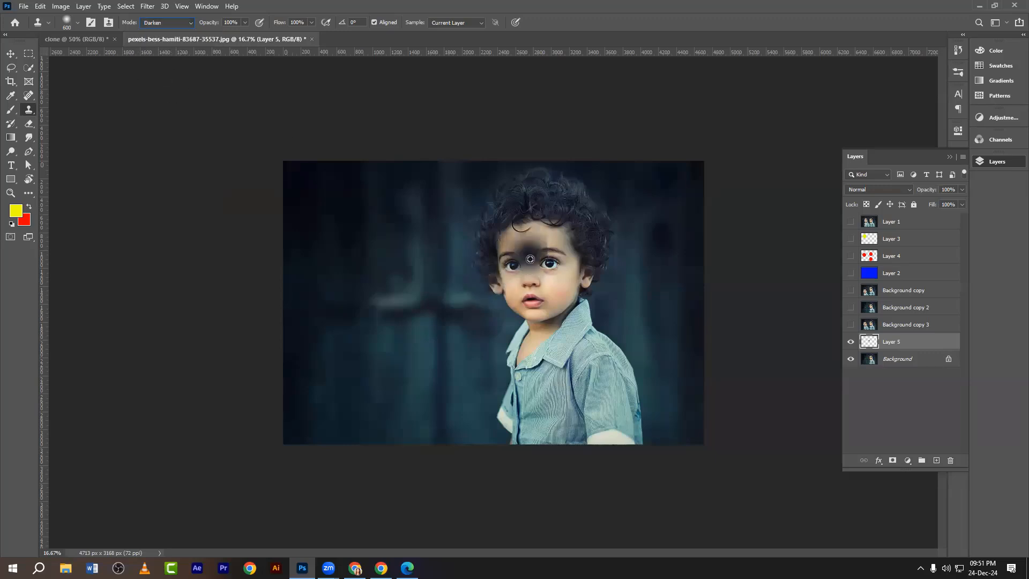
pyautogui.hotkey('ctrl', 'z')
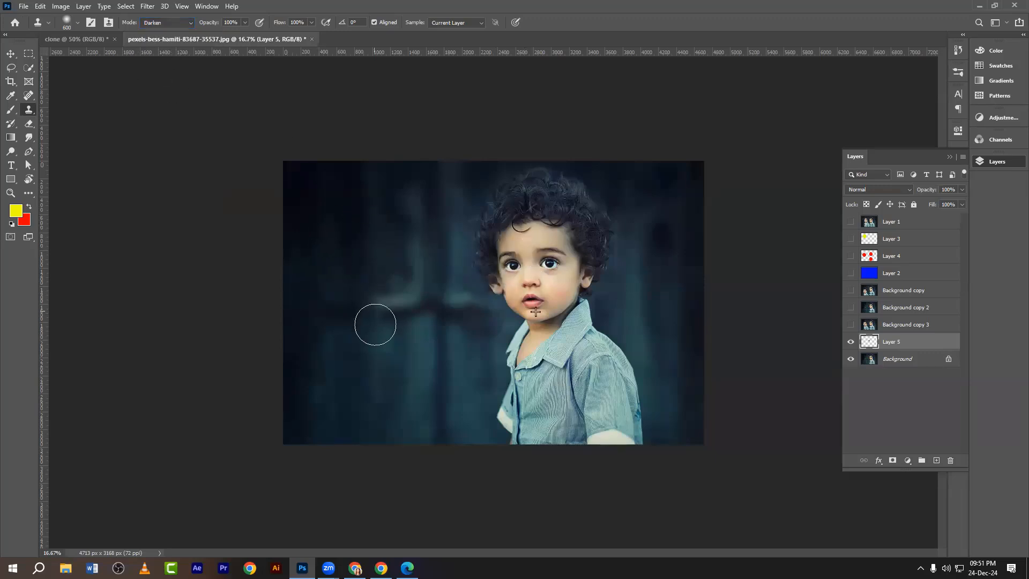
# Duplicate the Background layer and clone the child in Darken mode onto the dark wall beside him, sampling from his hair.
pyautogui.click(888, 364)
pyautogui.hotkey('ctrl', 'j')
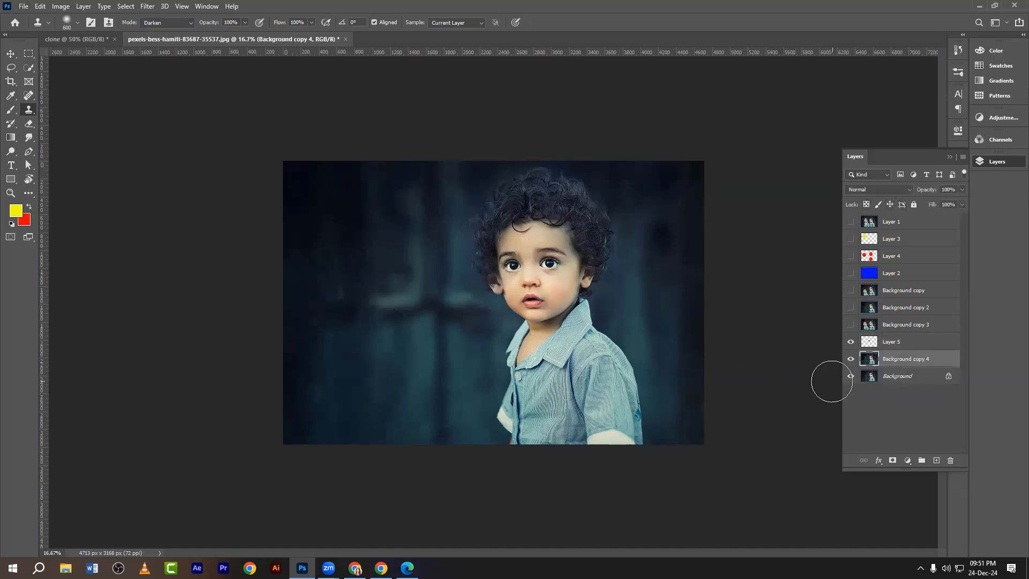
pyautogui.keyDown('alt'); pyautogui.click(545, 210); pyautogui.keyUp('alt')
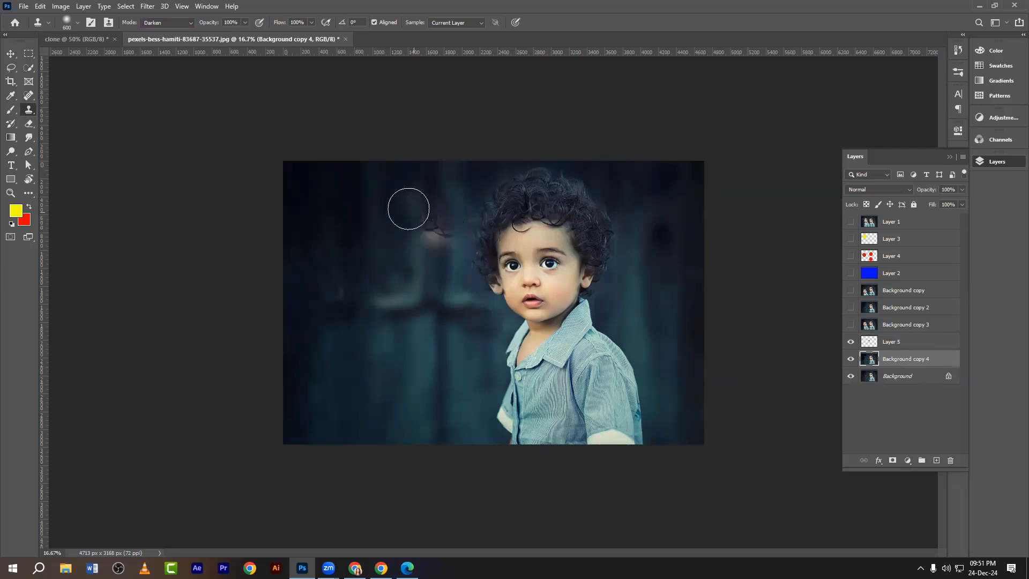
pyautogui.moveTo(395, 216)
pyautogui.mouseDown()
pyautogui.moveTo(412, 329)
pyautogui.moveTo(388, 209)
pyautogui.moveTo(417, 393)
pyautogui.moveTo(398, 214)
pyautogui.moveTo(438, 436)
pyautogui.moveTo(399, 204)
pyautogui.moveTo(374, 206)
pyautogui.moveTo(398, 402)
pyautogui.moveTo(351, 232)
pyautogui.moveTo(393, 418)
pyautogui.moveTo(384, 258)
pyautogui.moveTo(444, 408)
pyautogui.moveTo(415, 217)
pyautogui.moveTo(459, 441)
pyautogui.moveTo(428, 211)
pyautogui.moveTo(360, 275)
pyautogui.moveTo(372, 381)
pyautogui.mouseUp()
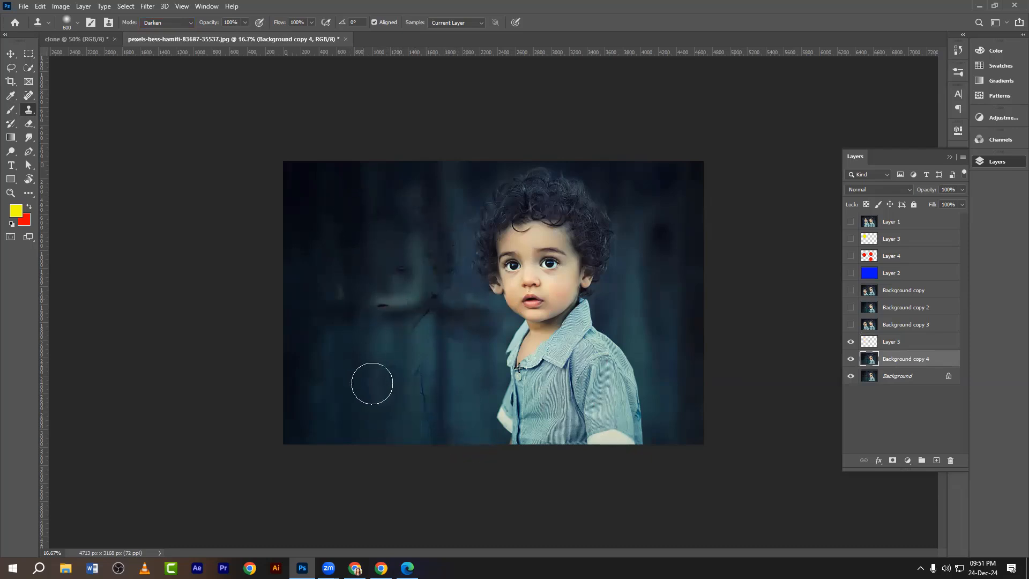
# Set the Clone Stamp mode to Multiply and prepare a fresh duplicate of the Background layer with the painted copies hidden.
pyautogui.click(189, 24)
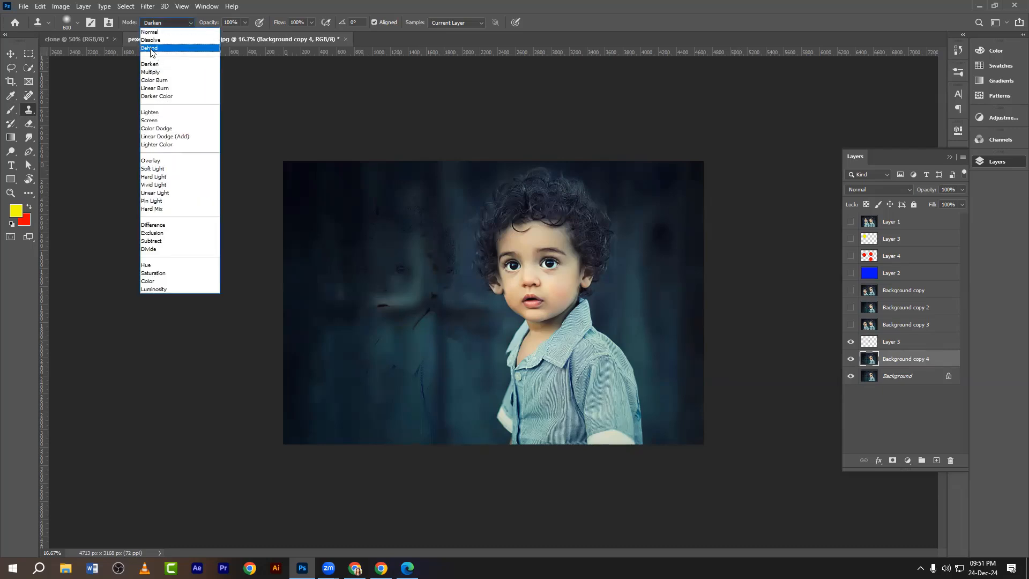
pyautogui.click(151, 71)
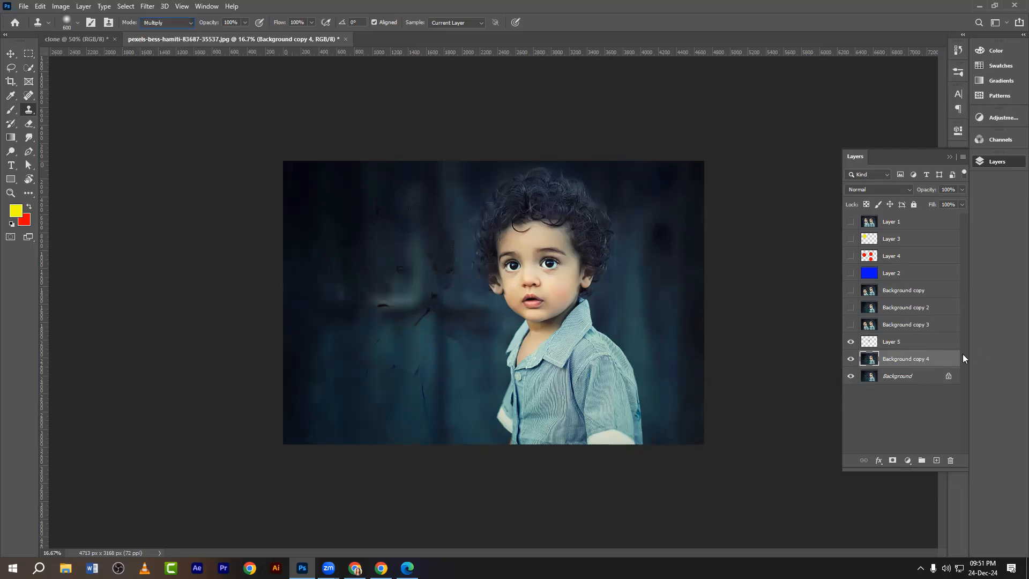
pyautogui.hotkey('ctrl', 'j')
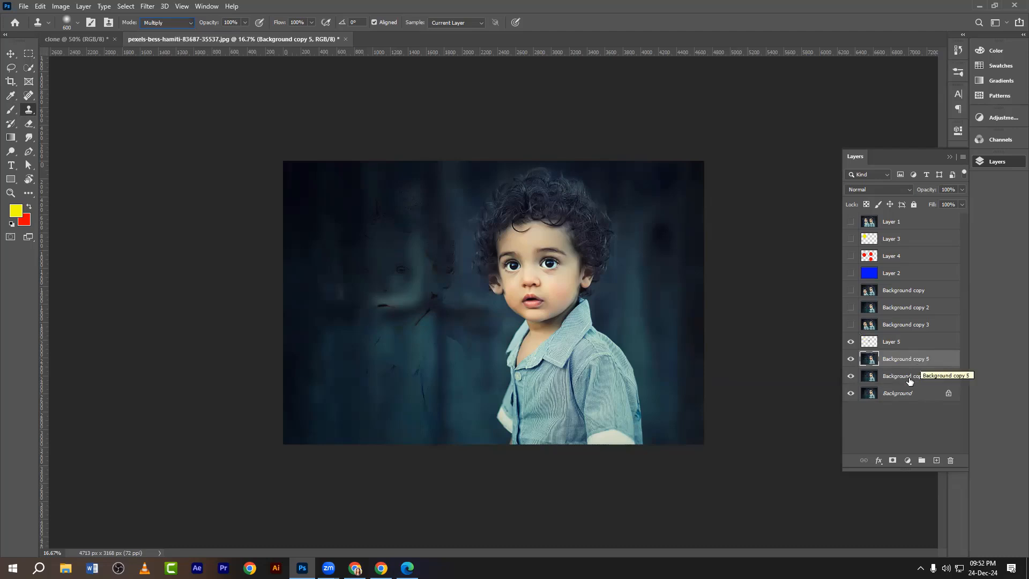
pyautogui.click(850, 359)
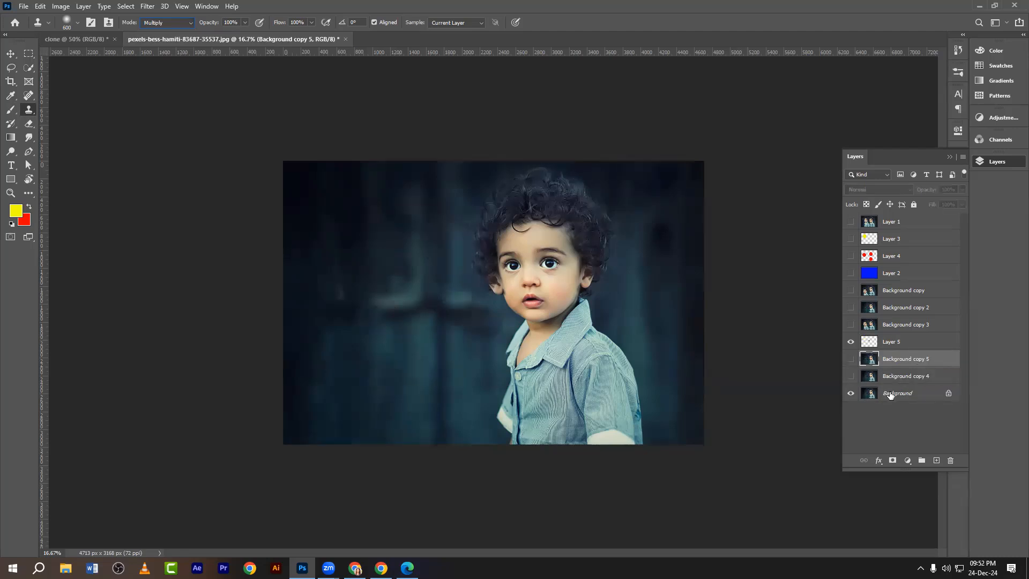
pyautogui.click(890, 394)
pyautogui.hotkey('ctrl', 'j')
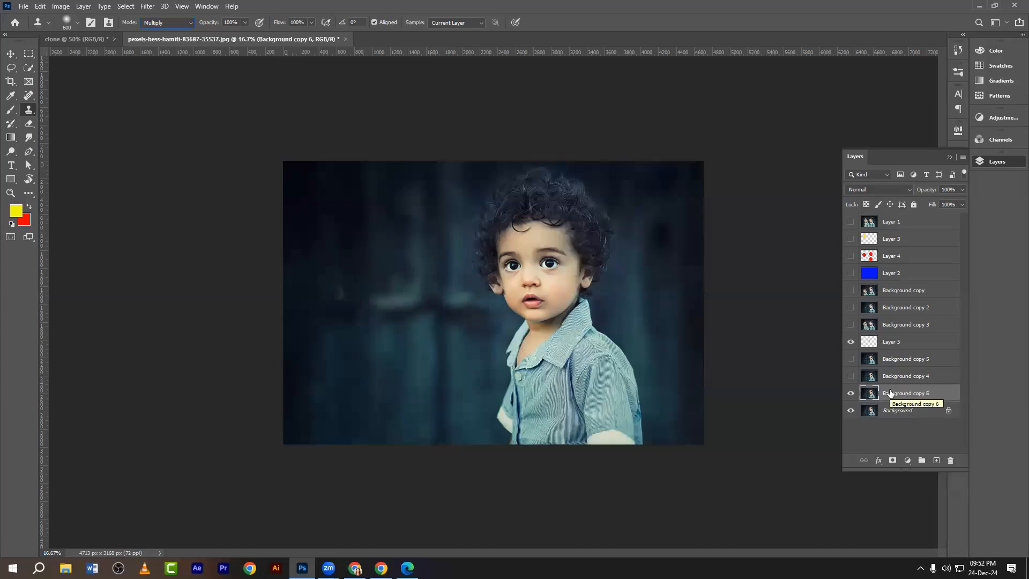
# Delete Layer 1 and all layers from Layer 3 down to Background copy 4.
pyautogui.click(883, 227)
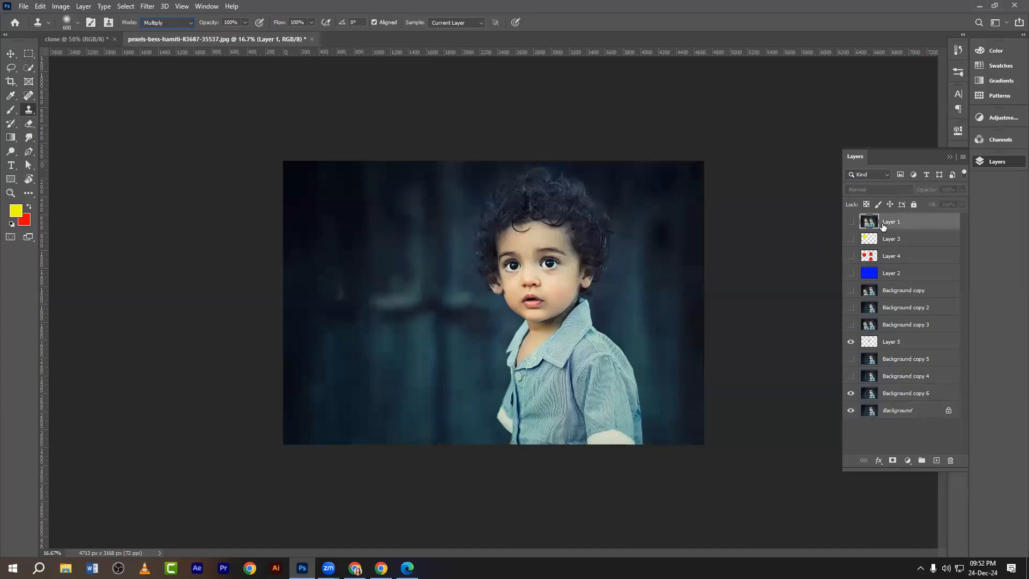
pyautogui.moveTo(883, 226); pyautogui.dragTo(952, 460)
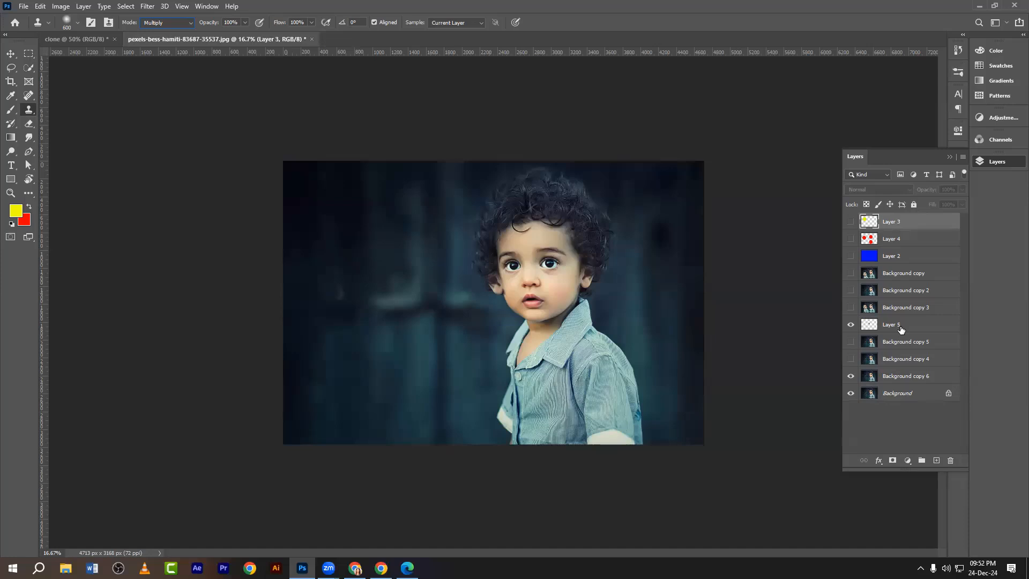
pyautogui.keyDown('shift'); pyautogui.click(905, 360); pyautogui.keyUp('shift')
pyautogui.moveTo(913, 360); pyautogui.dragTo(951, 460)
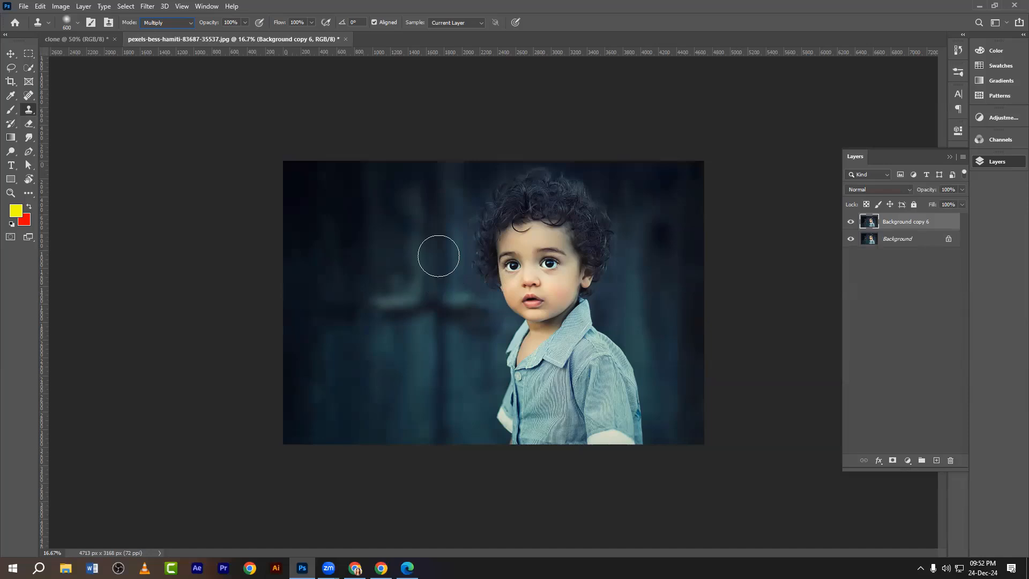
# Add seven empty layers above Background copy 6 and undo the last two additions.
pyautogui.click(936, 460)
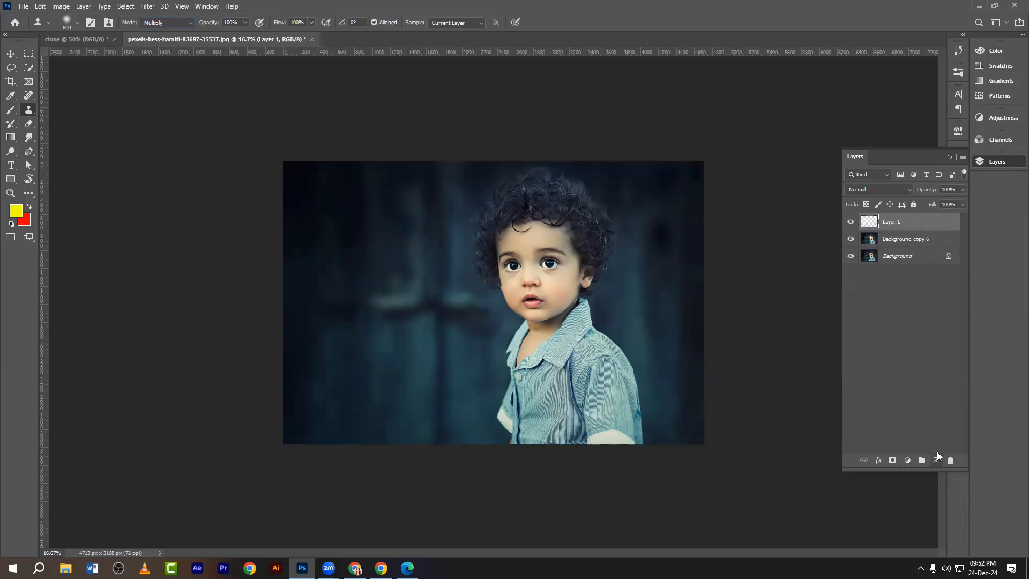
pyautogui.click(937, 460)
pyautogui.click(936, 461)
pyautogui.click(937, 461)
pyautogui.click(937, 461)
pyautogui.click(937, 461)
pyautogui.click(938, 461)
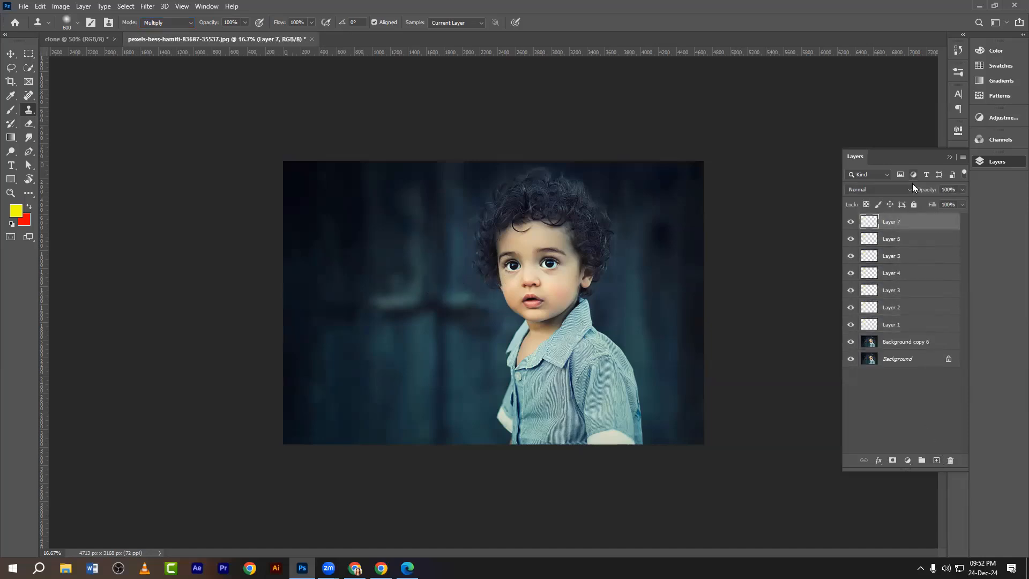
pyautogui.hotkey('ctrl', 'z')
pyautogui.hotkey('ctrl', 'z')
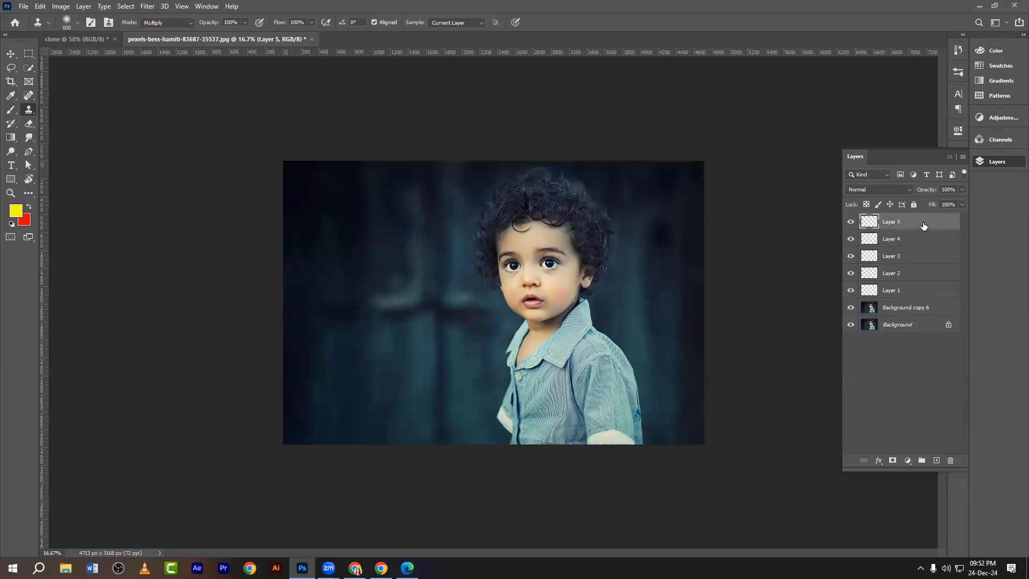
# Practise multi-layer selection by selecting Layers 5 through 1 as a range and alternate layers such as 5, 3 and 1 individually.
pyautogui.keyDown('shift'); pyautogui.click(904, 291); pyautogui.keyUp('shift')
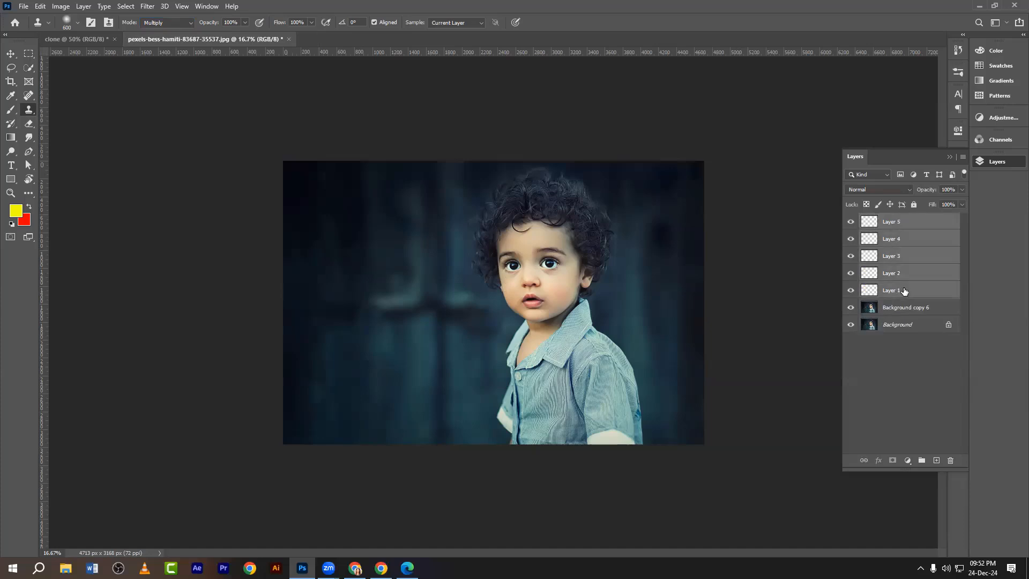
pyautogui.click(902, 223)
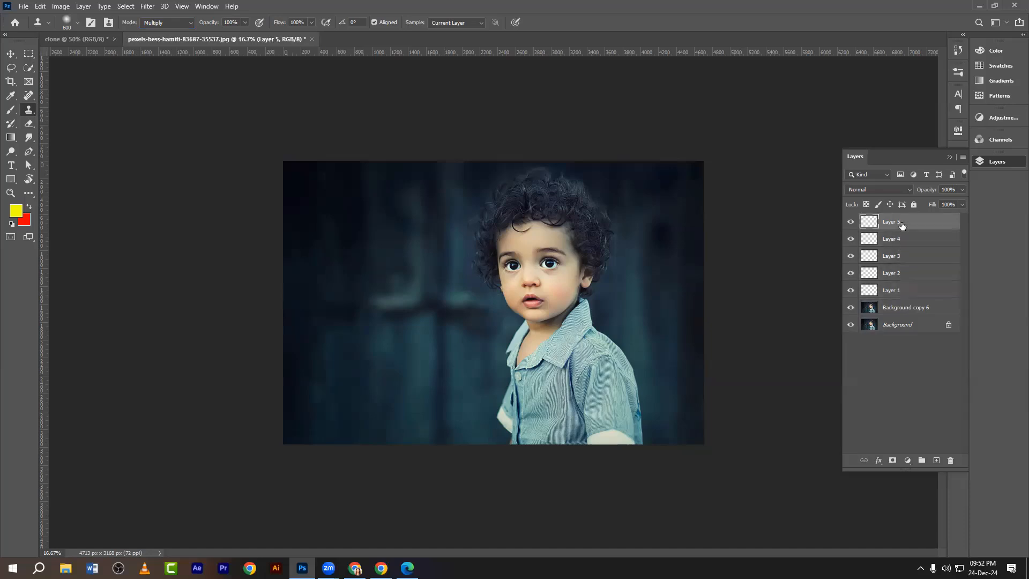
pyautogui.keyDown('ctrl'); pyautogui.click(903, 256); pyautogui.keyUp('ctrl')
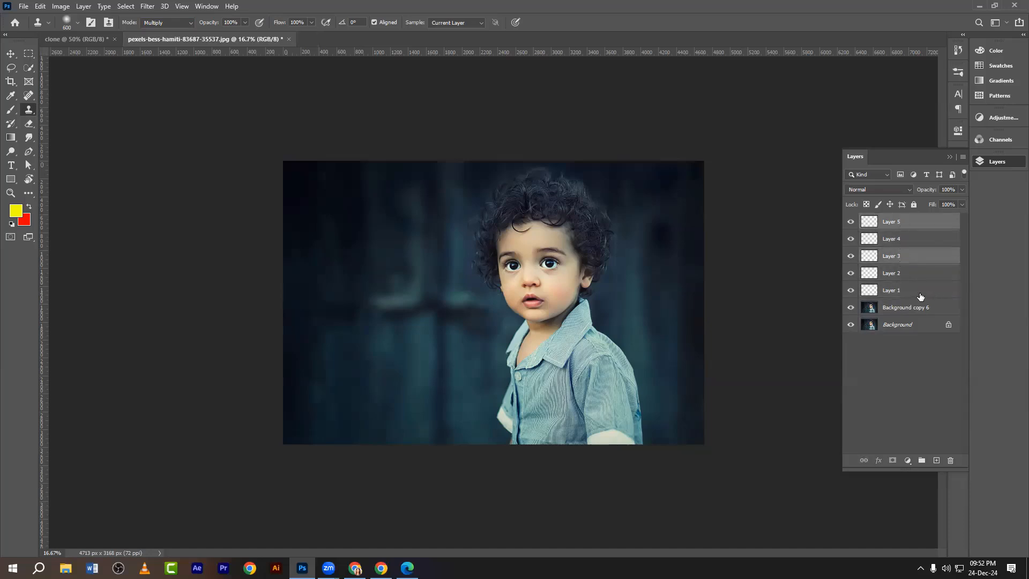
pyautogui.keyDown('ctrl'); pyautogui.click(921, 291); pyautogui.keyUp('ctrl')
pyautogui.click(907, 221)
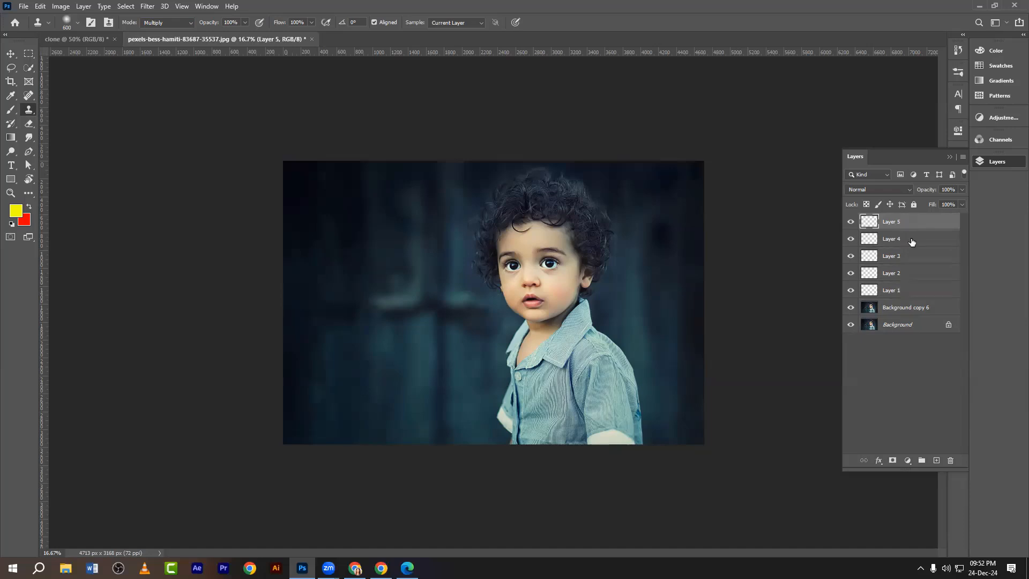
pyautogui.keyDown('ctrl'); pyautogui.click(895, 257); pyautogui.keyUp('ctrl')
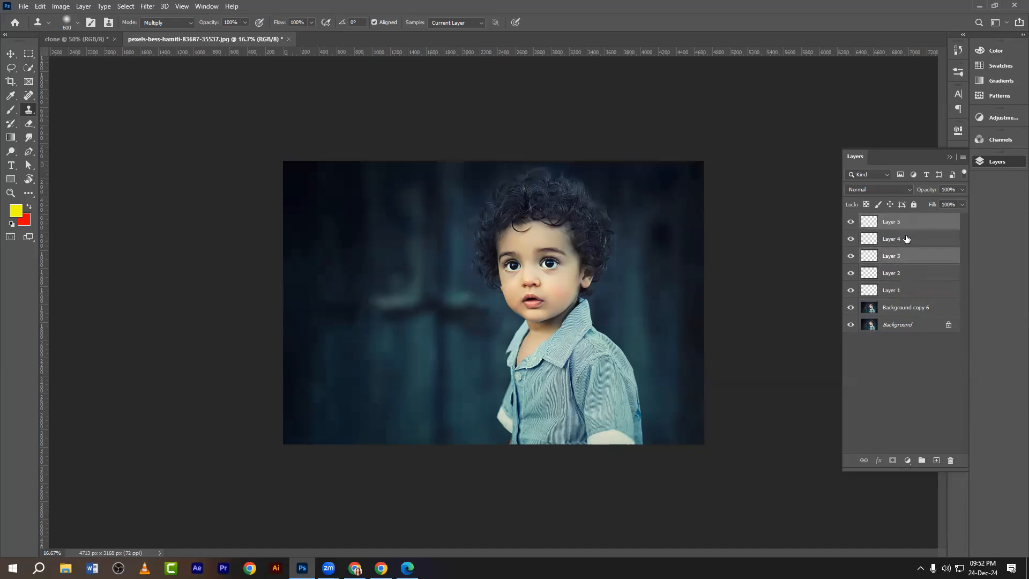
# Select the five empty layers from Layer 5 to Layer 1 and delete them together.
pyautogui.click(905, 225)
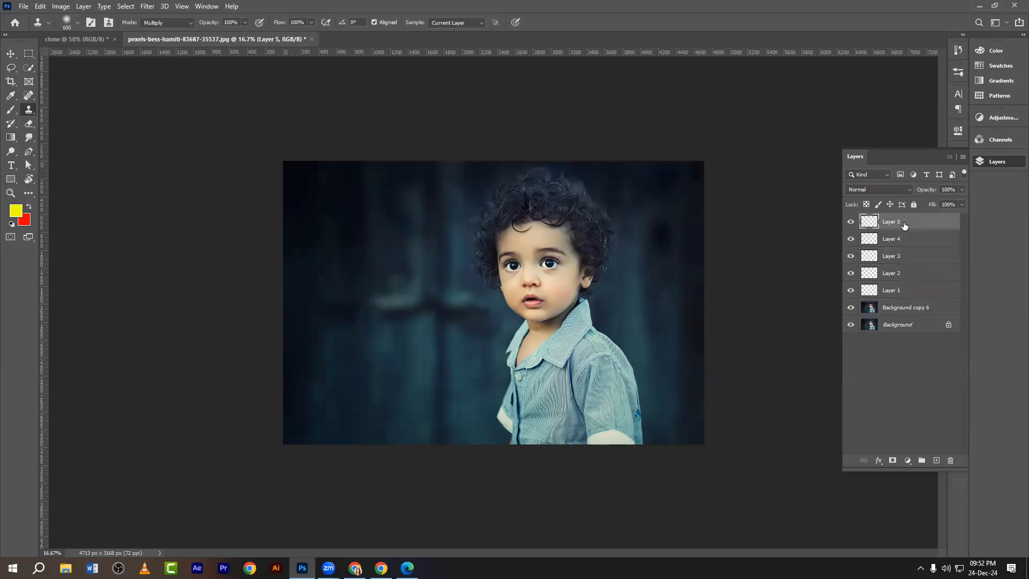
pyautogui.keyDown('shift'); pyautogui.click(897, 292); pyautogui.keyUp('shift')
pyautogui.moveTo(898, 294); pyautogui.dragTo(951, 460)
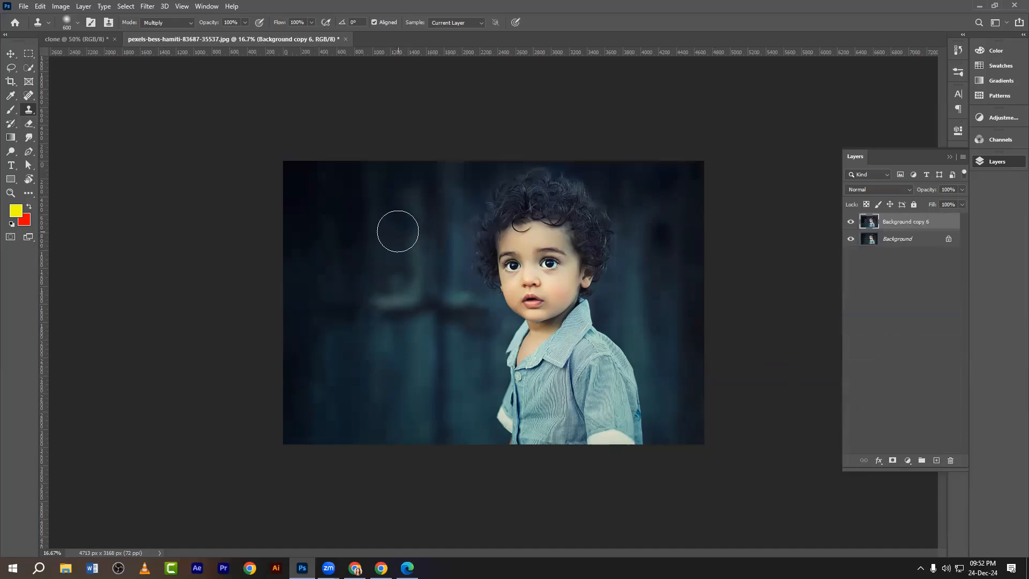
# Clone the child in Multiply mode onto the dark wall beside him on Background copy 6, sampling from his forehead.
pyautogui.keyDown('alt'); pyautogui.click(545, 230); pyautogui.keyUp('alt')
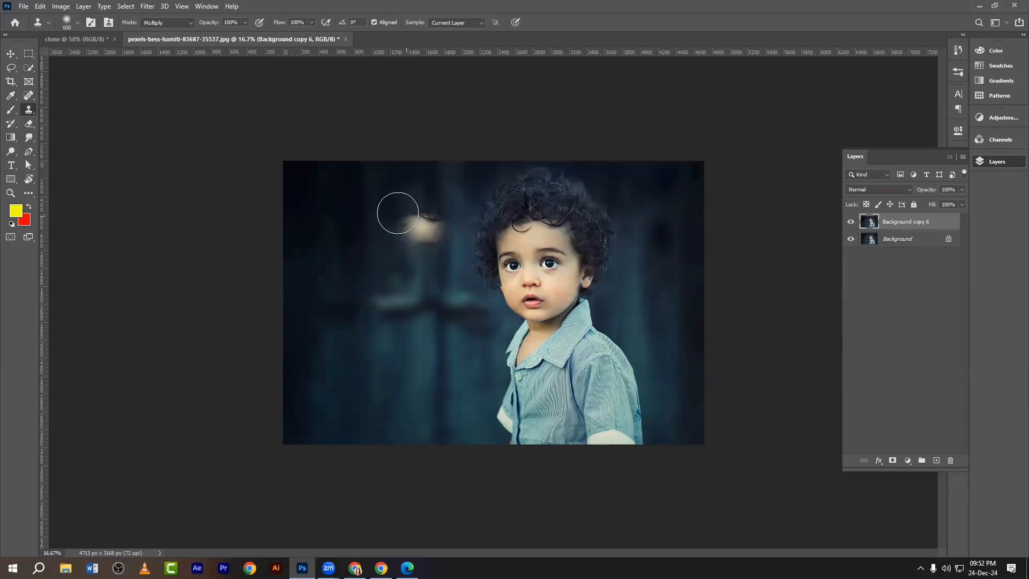
pyautogui.moveTo(397, 214)
pyautogui.mouseDown()
pyautogui.moveTo(408, 326)
pyautogui.moveTo(396, 204)
pyautogui.moveTo(433, 373)
pyautogui.moveTo(409, 200)
pyautogui.moveTo(453, 425)
pyautogui.moveTo(455, 441)
pyautogui.moveTo(437, 448)
pyautogui.moveTo(399, 358)
pyautogui.moveTo(397, 298)
pyautogui.moveTo(420, 445)
pyautogui.moveTo(373, 315)
pyautogui.moveTo(373, 210)
pyautogui.moveTo(399, 278)
pyautogui.moveTo(398, 192)
pyautogui.moveTo(433, 270)
pyautogui.moveTo(450, 363)
pyautogui.mouseUp()
# Set the Clone Stamp mode to Screen and prepare a new duplicate of the Background layer with Background copy 6 hidden.
pyautogui.click(174, 23)
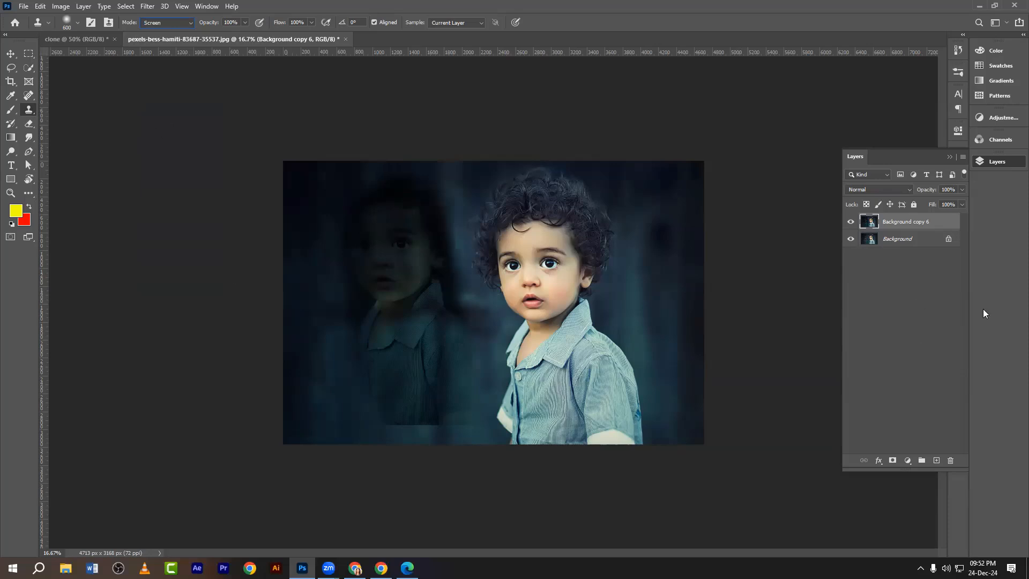
pyautogui.click(899, 241)
pyautogui.hotkey('ctrl', 'j')
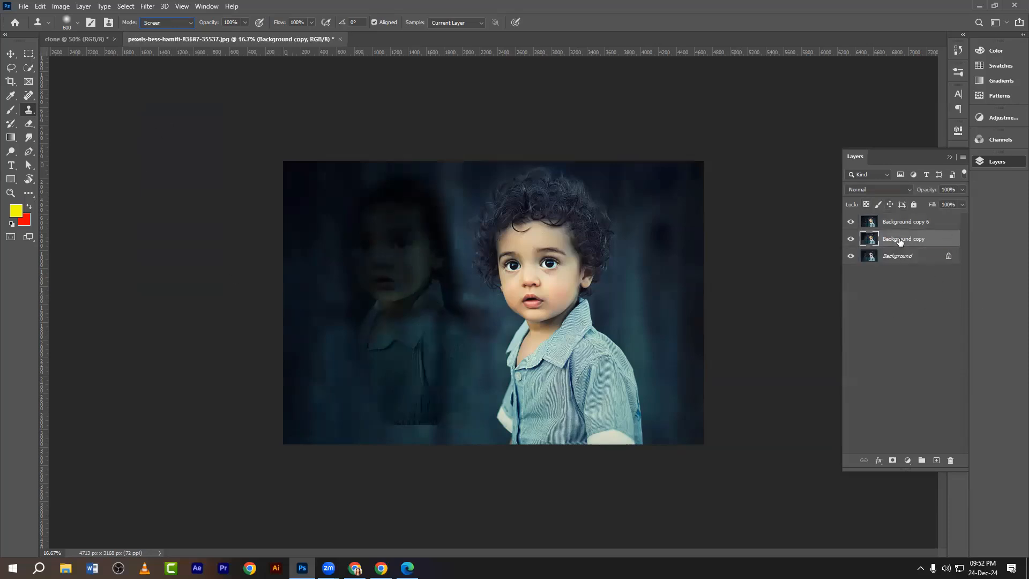
pyautogui.click(851, 221)
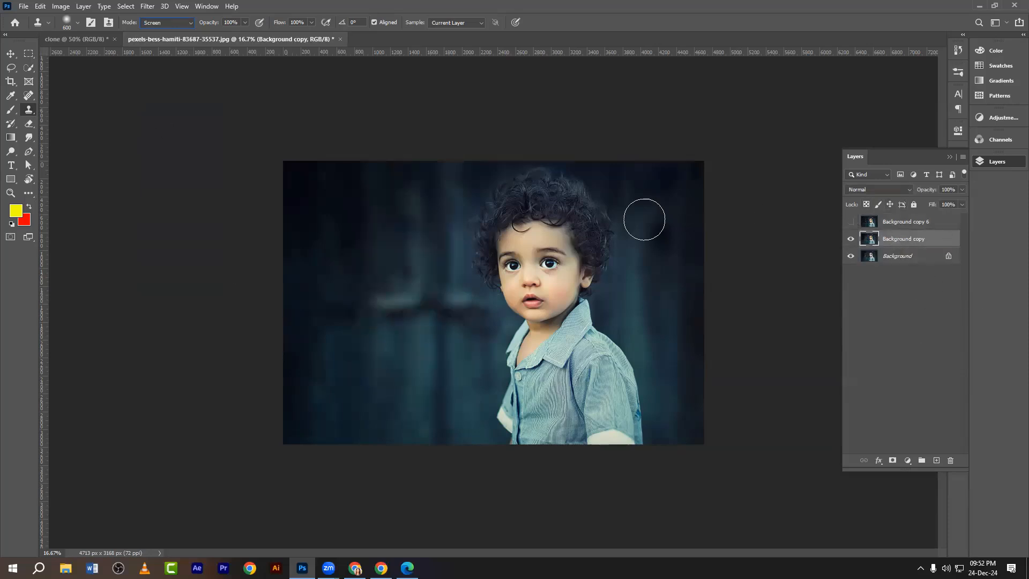
# Clone the whole child in Screen mode onto the wall beside him on the new Background copy, sampling from his hair.
pyautogui.keyDown('alt'); pyautogui.click(546, 212); pyautogui.keyUp('alt')
pyautogui.moveTo(350, 206)
pyautogui.mouseDown()
pyautogui.moveTo(365, 284)
pyautogui.moveTo(359, 196)
pyautogui.moveTo(397, 330)
pyautogui.moveTo(363, 225)
pyautogui.moveTo(407, 437)
pyautogui.moveTo(381, 275)
pyautogui.moveTo(425, 423)
pyautogui.moveTo(410, 350)
pyautogui.moveTo(323, 203)
pyautogui.moveTo(365, 304)
pyautogui.moveTo(336, 184)
pyautogui.moveTo(335, 337)
pyautogui.moveTo(333, 287)
pyautogui.moveTo(368, 433)
pyautogui.moveTo(373, 335)
pyautogui.moveTo(419, 416)
pyautogui.moveTo(367, 193)
pyautogui.moveTo(390, 256)
pyautogui.moveTo(381, 169)
pyautogui.moveTo(335, 164)
pyautogui.moveTo(322, 175)
pyautogui.moveTo(315, 266)
pyautogui.moveTo(328, 351)
pyautogui.moveTo(326, 431)
pyautogui.moveTo(316, 370)
pyautogui.moveTo(322, 449)
pyautogui.moveTo(392, 443)
pyautogui.moveTo(414, 419)
pyautogui.moveTo(412, 321)
pyautogui.moveTo(440, 437)
pyautogui.moveTo(414, 276)
pyautogui.moveTo(383, 234)
pyautogui.moveTo(380, 157)
pyautogui.moveTo(412, 230)
pyautogui.moveTo(384, 165)
pyautogui.moveTo(346, 189)
pyautogui.moveTo(323, 290)
pyautogui.moveTo(324, 436)
pyautogui.moveTo(450, 424)
pyautogui.moveTo(418, 134)
pyautogui.mouseUp()
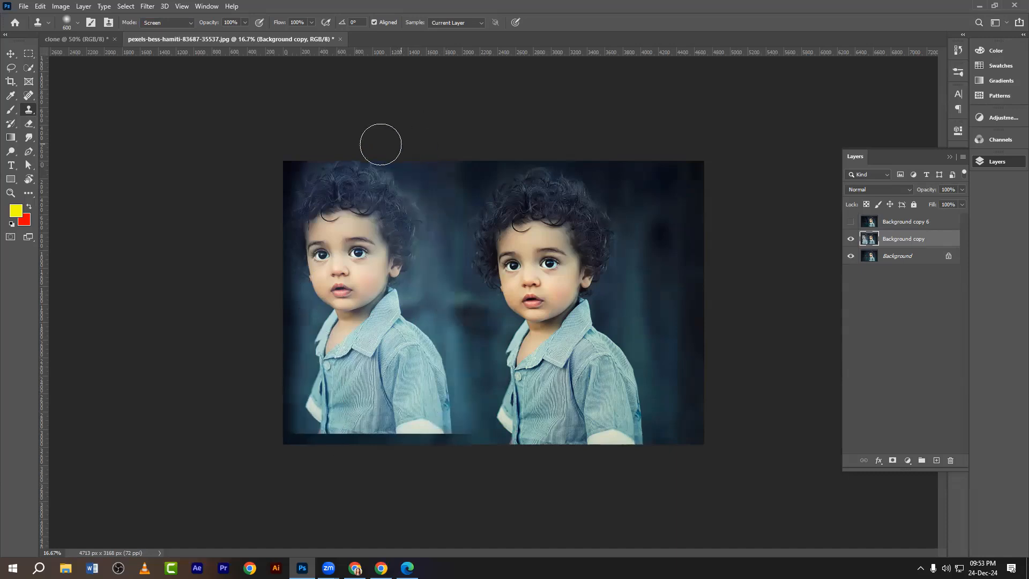
# Try moving the cloned layer slightly down and to the right, undo both moves, and return to the Clone Stamp Tool.
pyautogui.click(9, 54)
pyautogui.moveTo(372, 364); pyautogui.dragTo(375, 377)
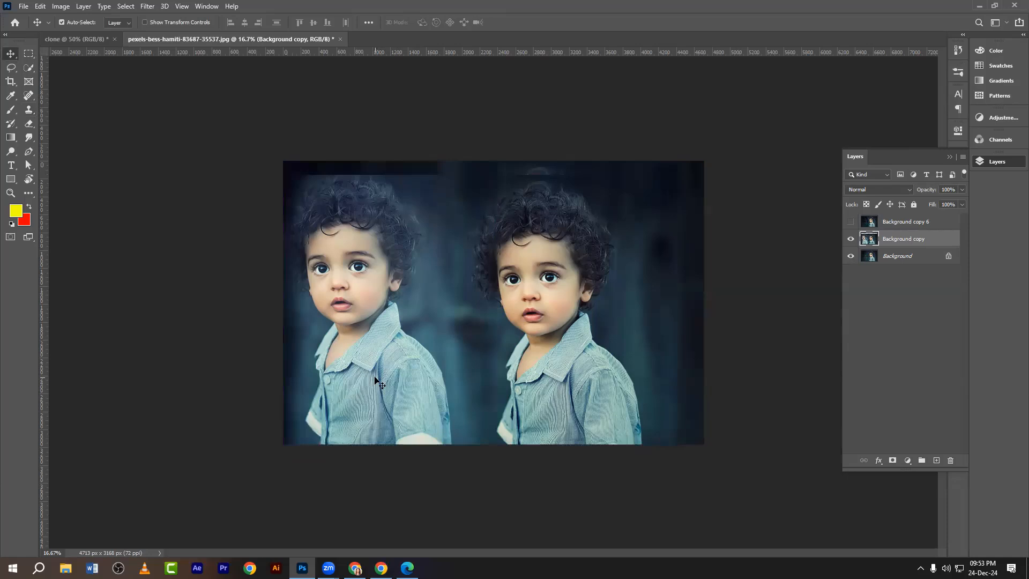
pyautogui.moveTo(366, 374); pyautogui.dragTo(384, 377)
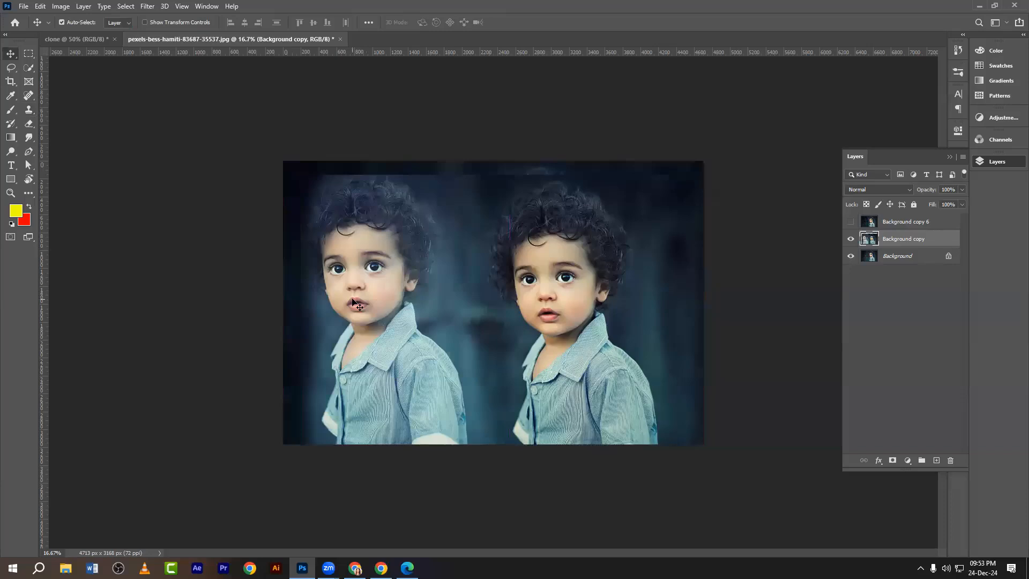
pyautogui.hotkey('ctrl', 'z')
pyautogui.hotkey('ctrl', 'z')
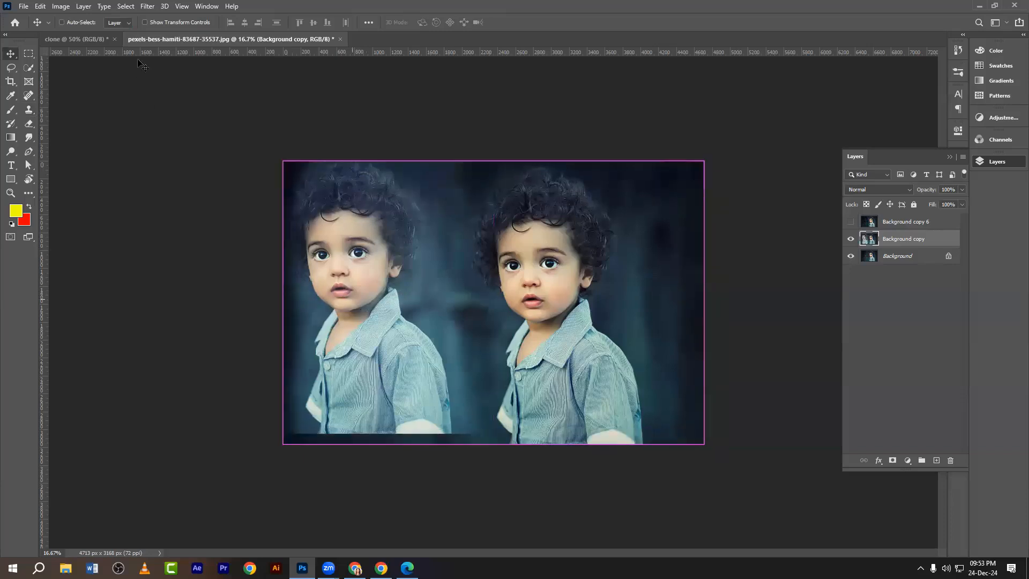
pyautogui.click(23, 111)
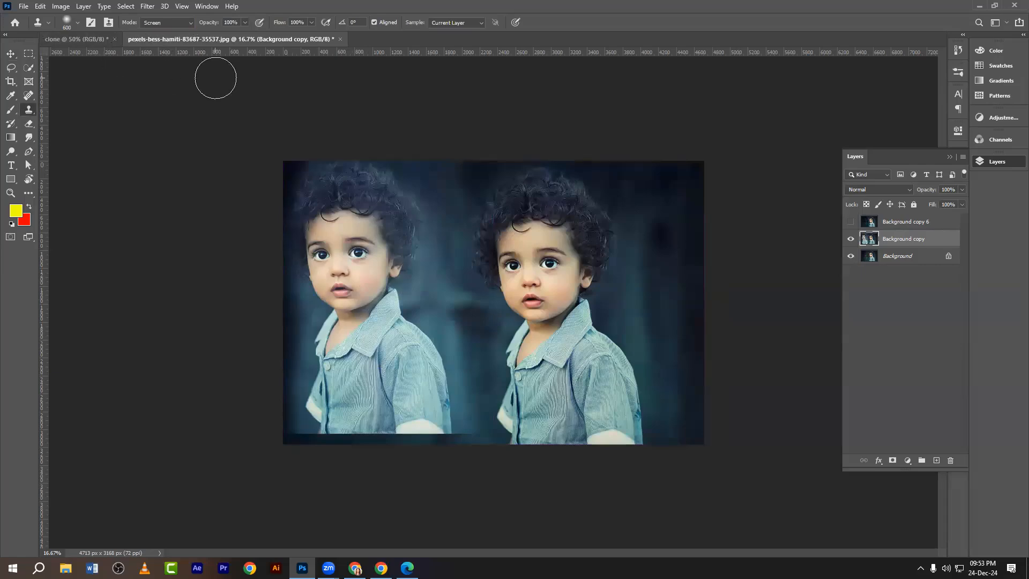
# Mark out a screen-capture region around the Clone Stamp's brush and blending mode settings.
pyautogui.press('Print')
pyautogui.moveTo(52, 0); pyautogui.dragTo(236, 57)
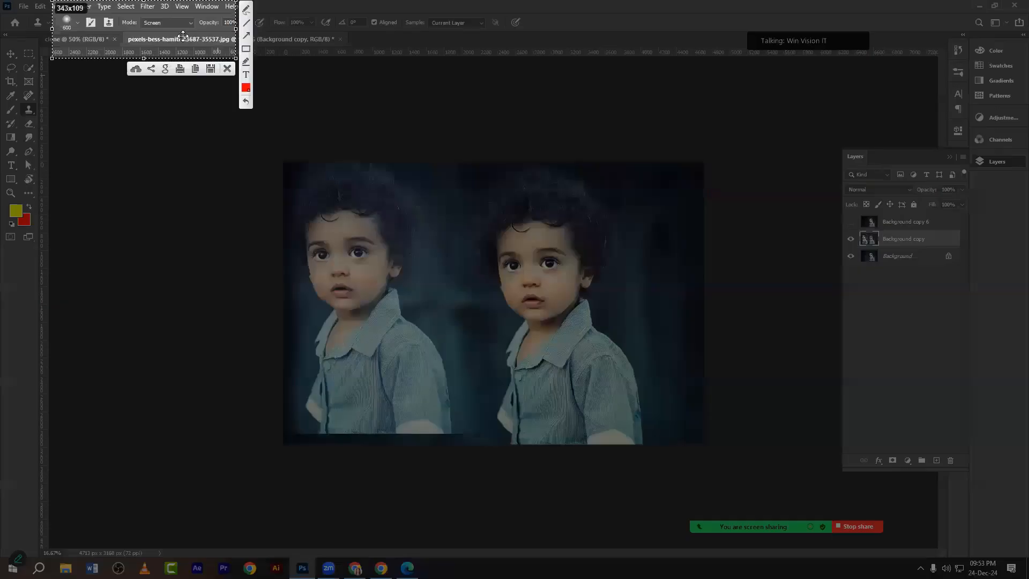